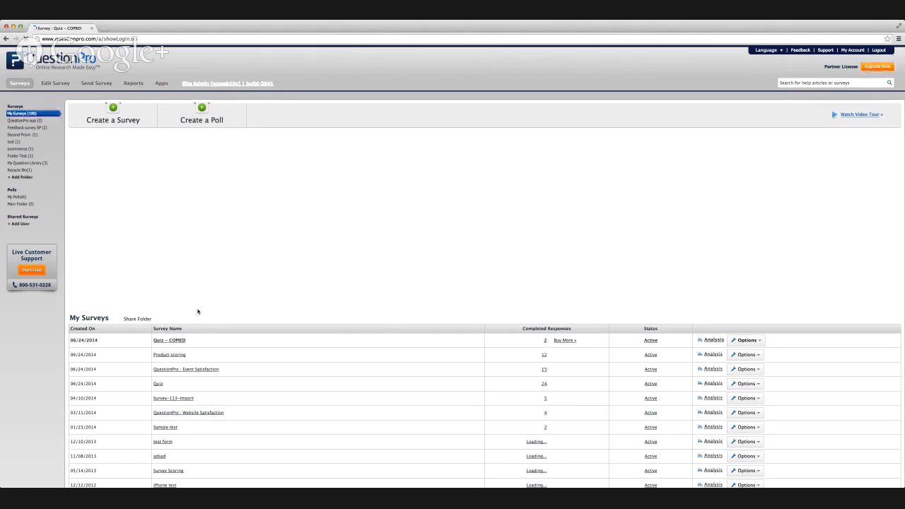
Open the Quiz survey from the My Surveys list.
left_click(159, 384)
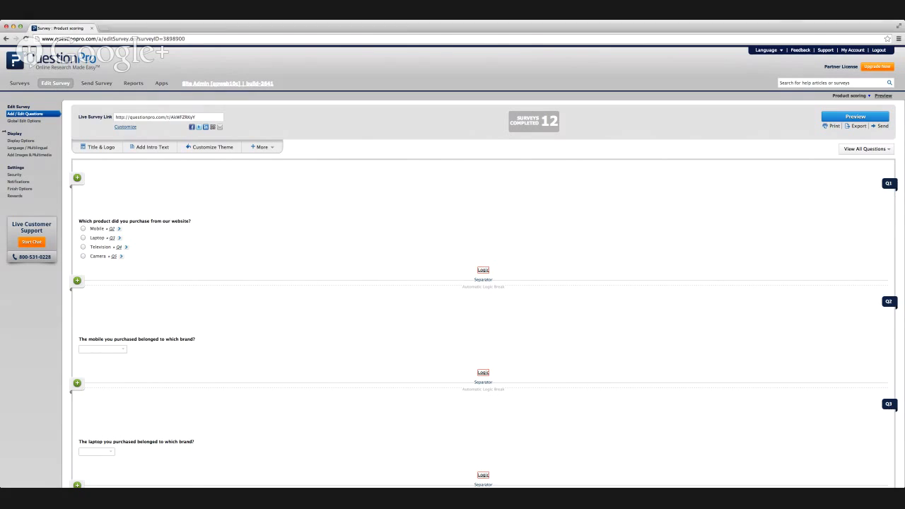
Copy the live link of the Product scoring survey and load it in a new browser tab.
left_click(128, 119)
key("super+c")
key("super+t")
key("super+v")
key("Return")
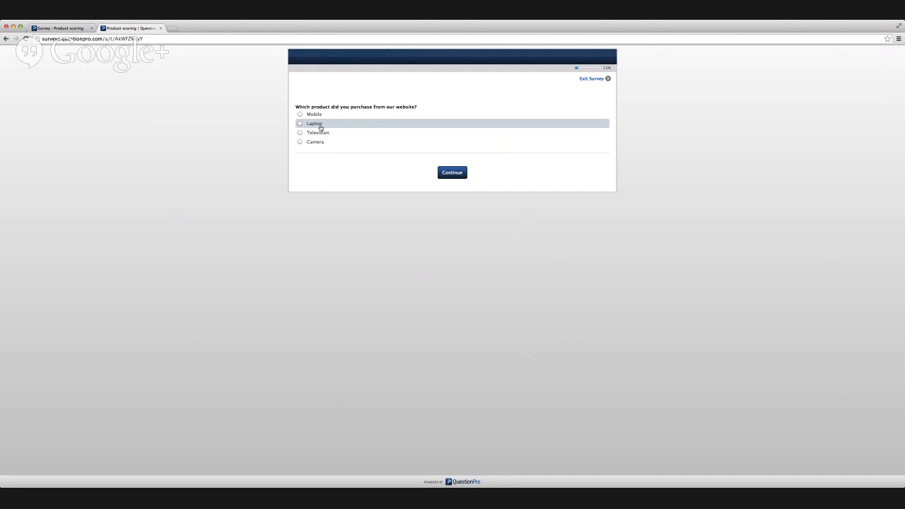
Answer the purchased product question with Laptop and continue to the next question.
left_click(321, 127)
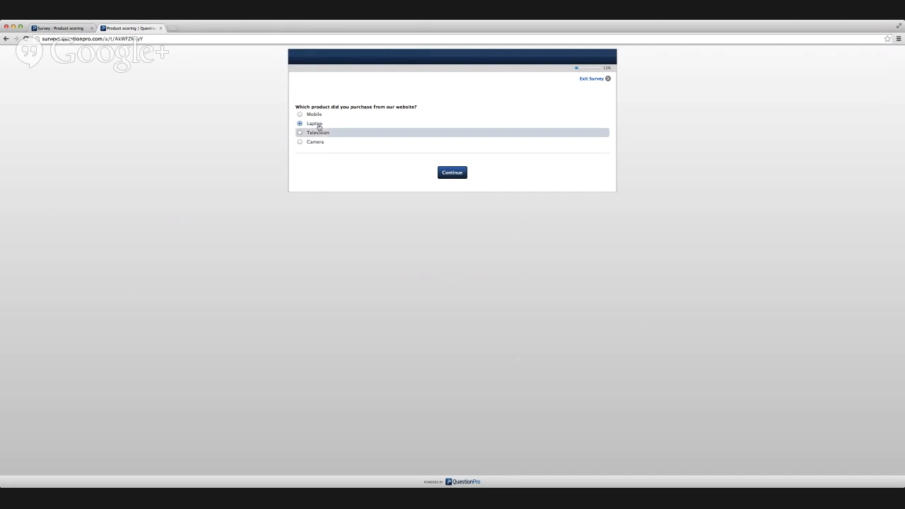
left_click(314, 114)
left_click(315, 143)
left_click(318, 127)
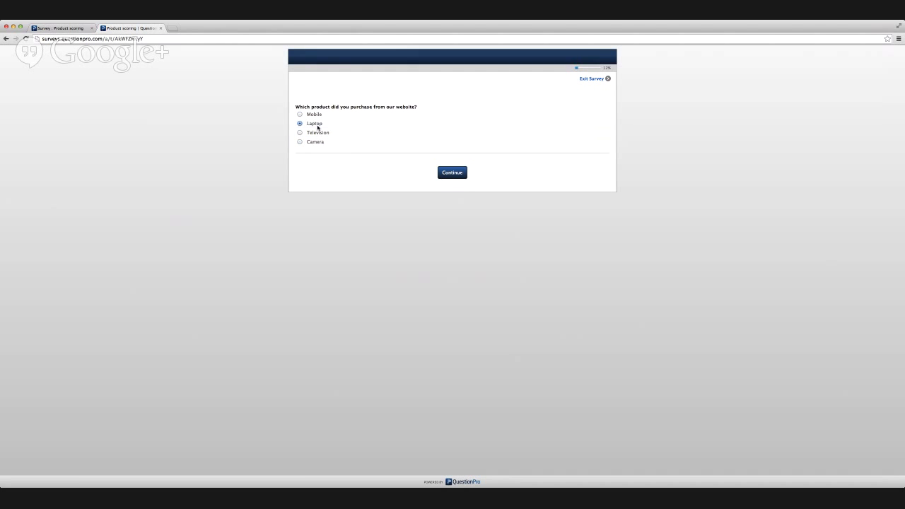
left_click(448, 176)
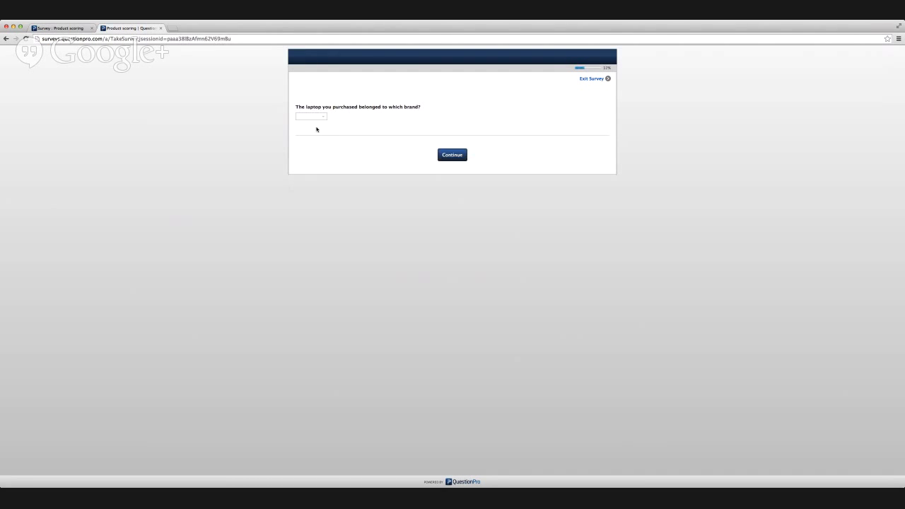
Choose Apple as the brand of the purchased laptop and continue the survey.
left_click(310, 116)
type("apl")
key("BackSpace")
left_click(307, 128)
left_click(324, 118)
left_click_drag(323, 119, 280, 116)
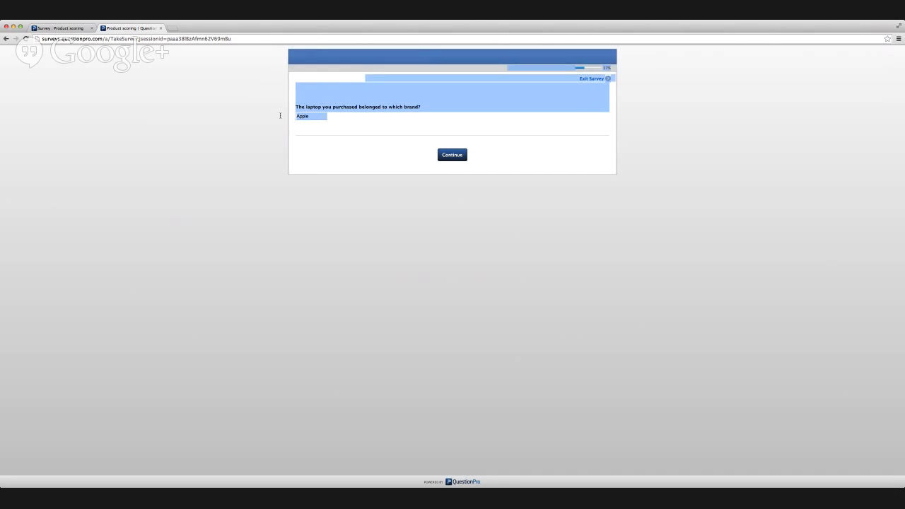
left_click(281, 134)
double_click(310, 118)
key("BackSpace")
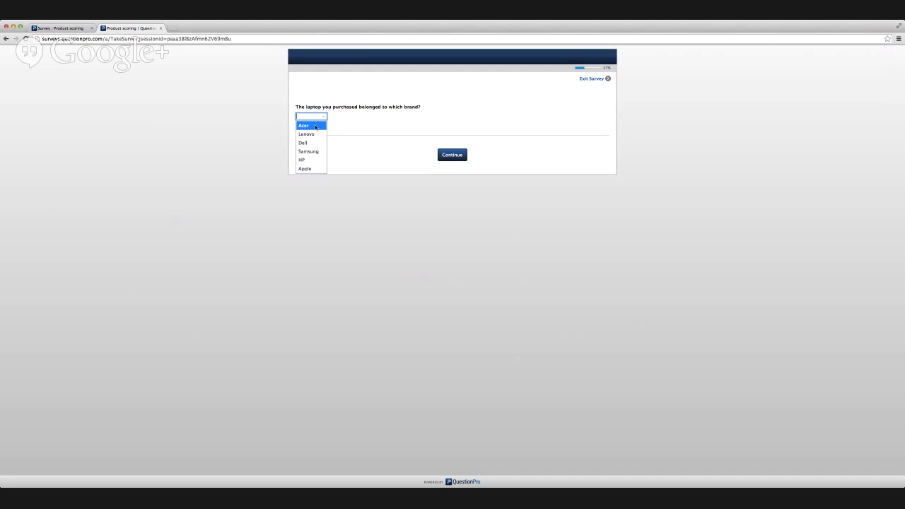
left_click(305, 169)
left_click(447, 156)
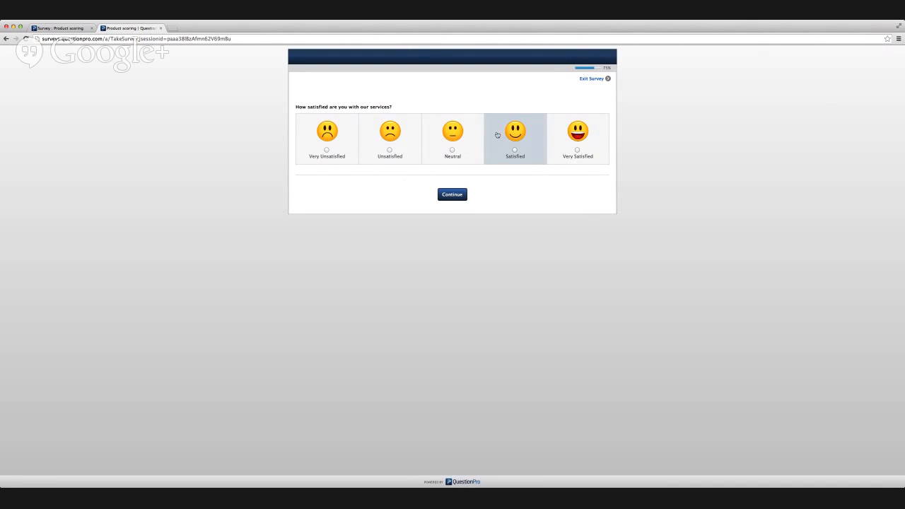
Rate the services as Satisfied and enter a friend's email address in the referral question.
left_click(497, 134)
left_click(456, 195)
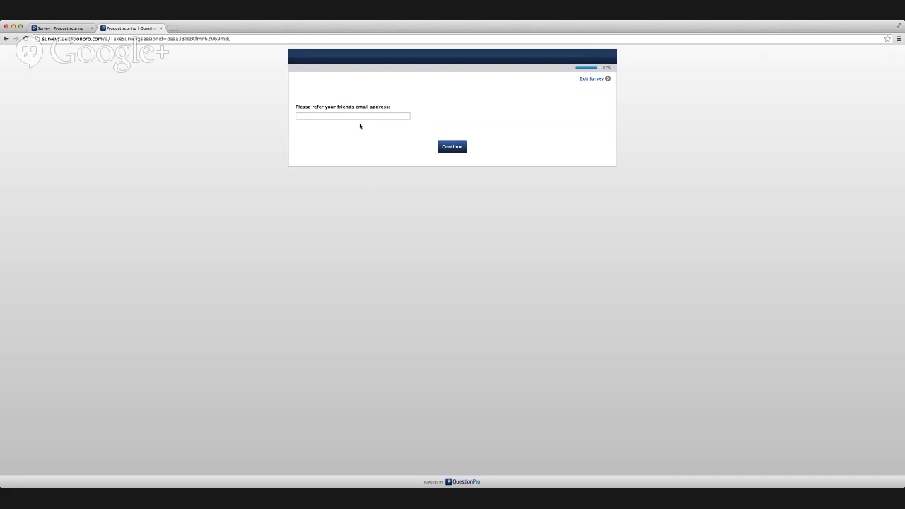
left_click(362, 116)
type("ndy@")
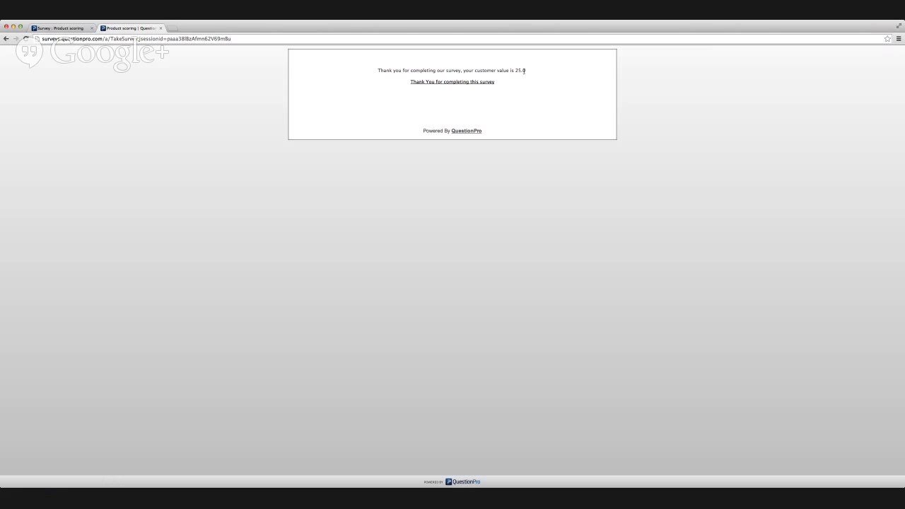
Highlight the customer value, close the completed survey, and load the same survey link in a new browser tab.
left_click_drag(514, 70, 524, 71)
key("super+w")
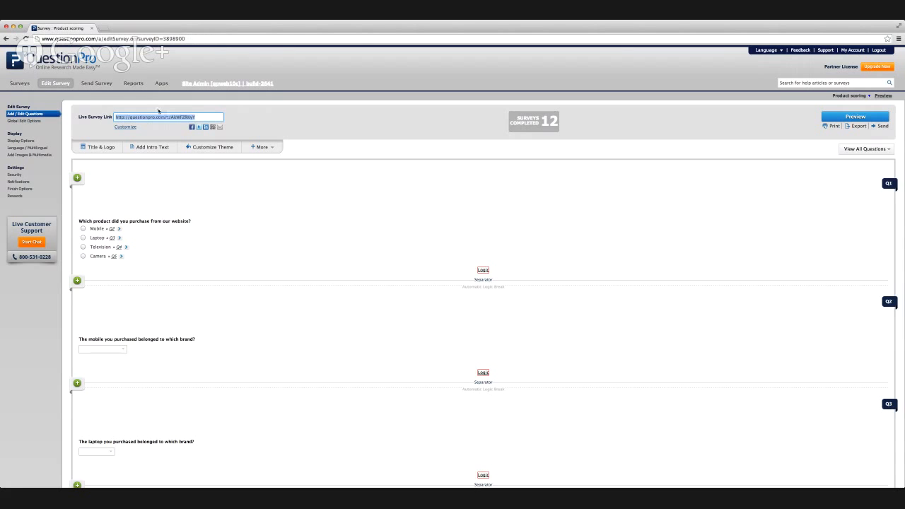
key("ctrl+t")
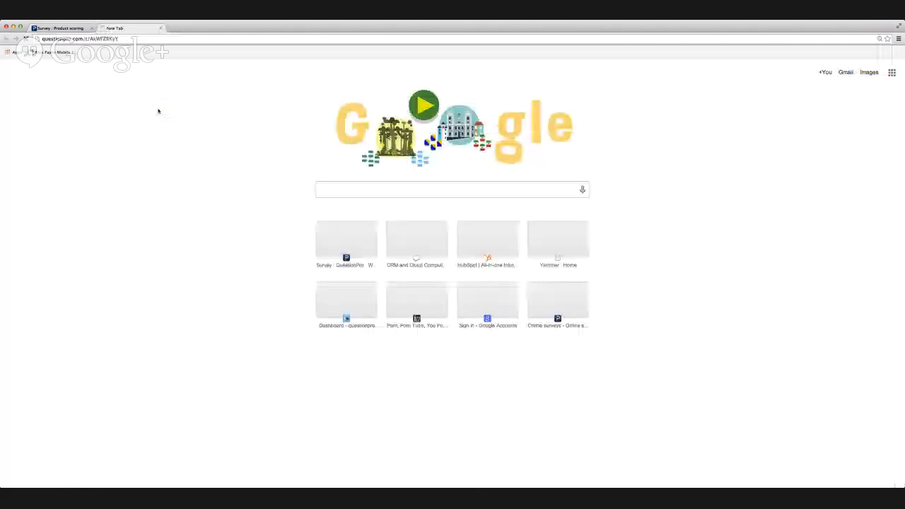
key("ctrl+v")
key("Return")
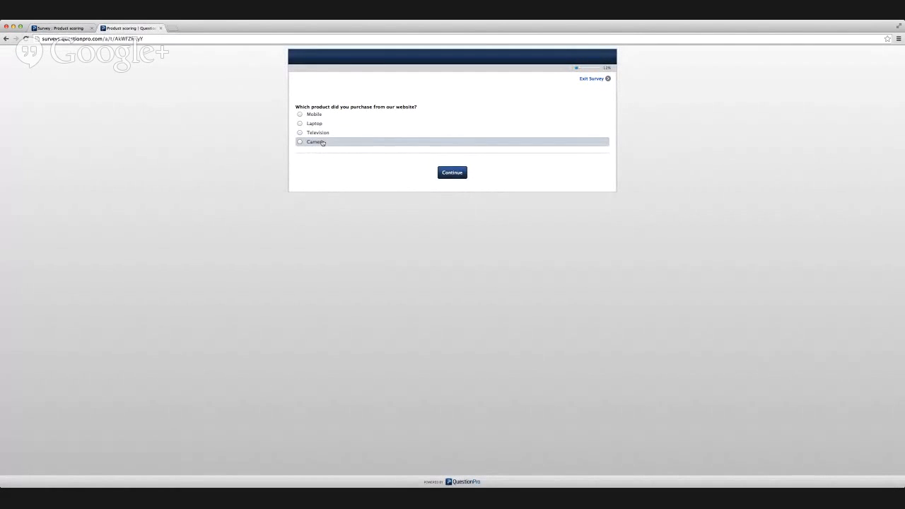
Answer that a Mobile was purchased, choose RIM as its brand, and continue the survey.
left_click(312, 115)
left_click(452, 173)
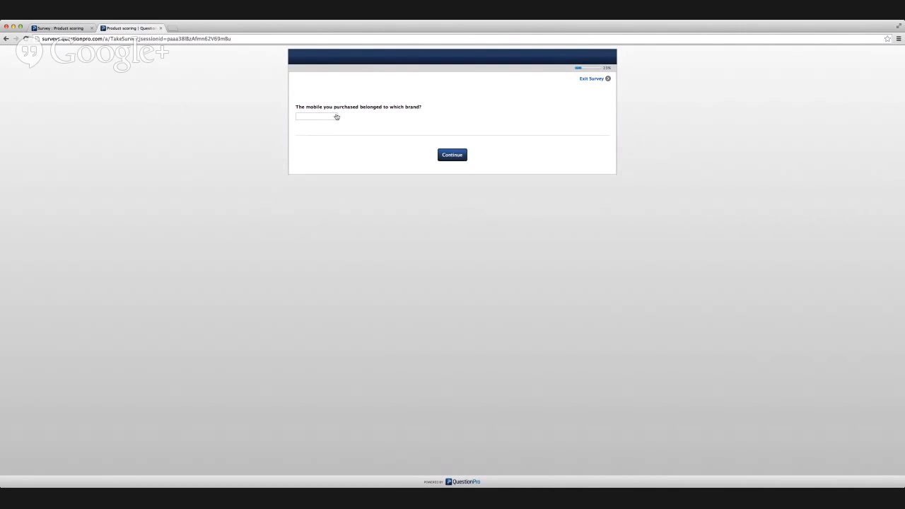
left_click(334, 117)
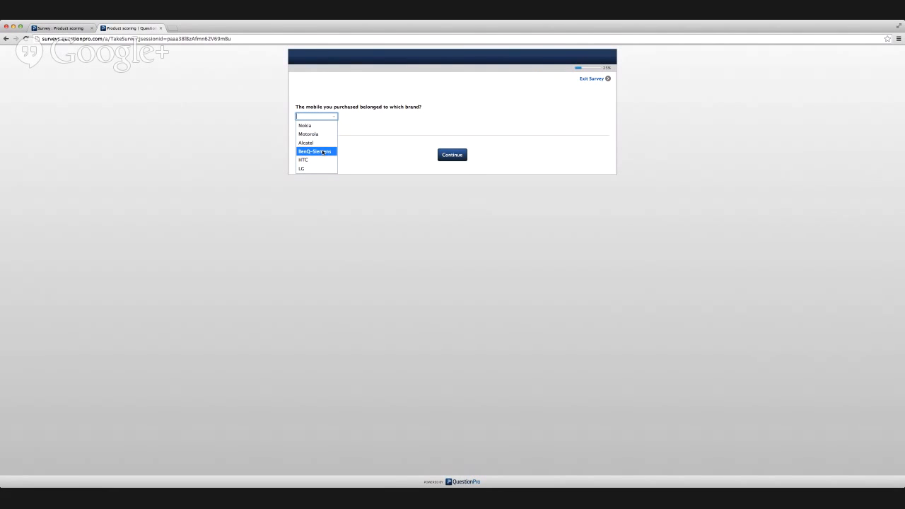
scroll(323, 153, "down", 5)
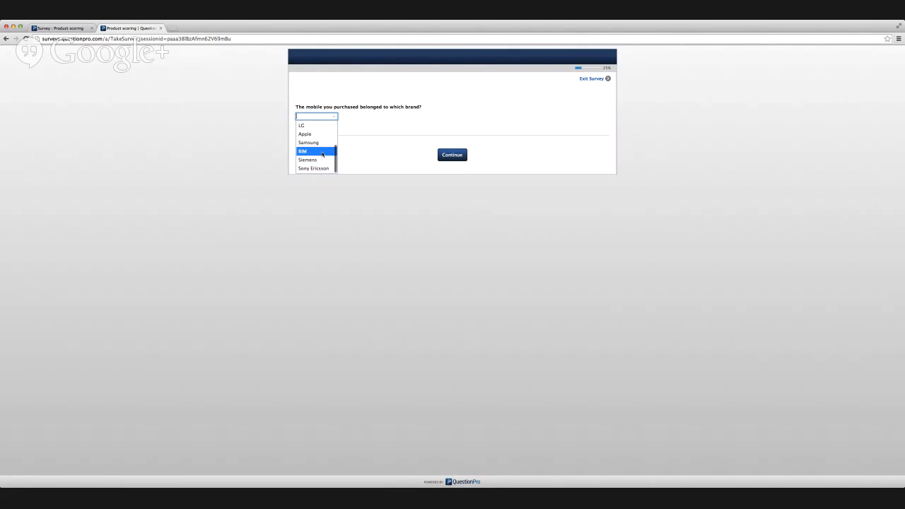
left_click(323, 153)
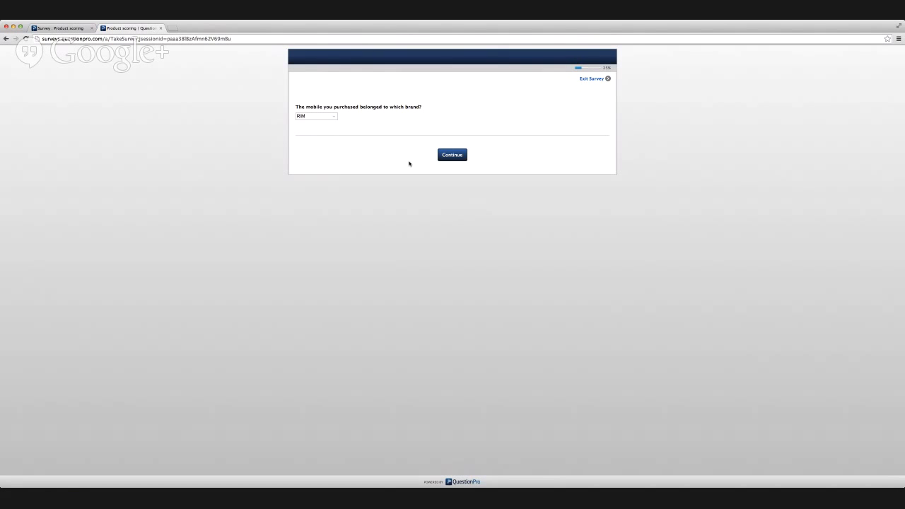
left_click(463, 155)
Rate the services as Unsatisfied and enter "You need better brands" as the shopping experience feedback.
left_click(393, 146)
left_click(448, 197)
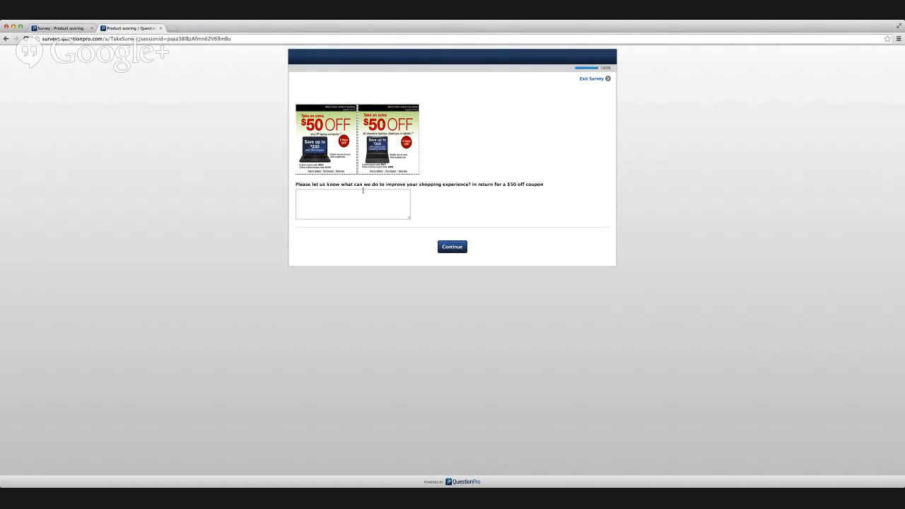
left_click(361, 195)
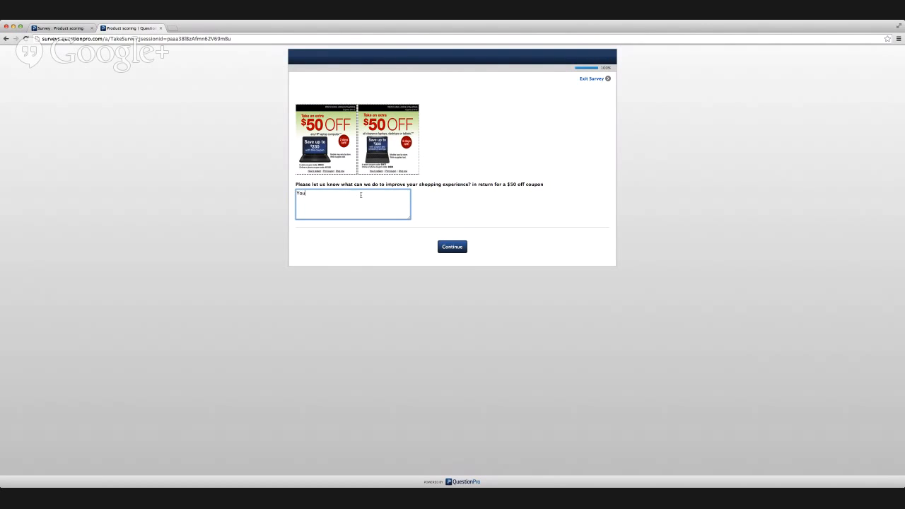
type("You need better brands")
key("Tab")
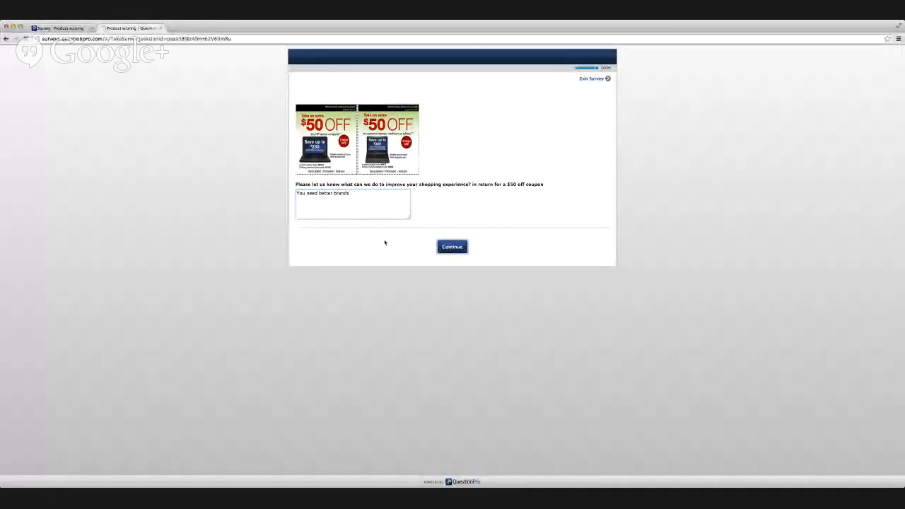
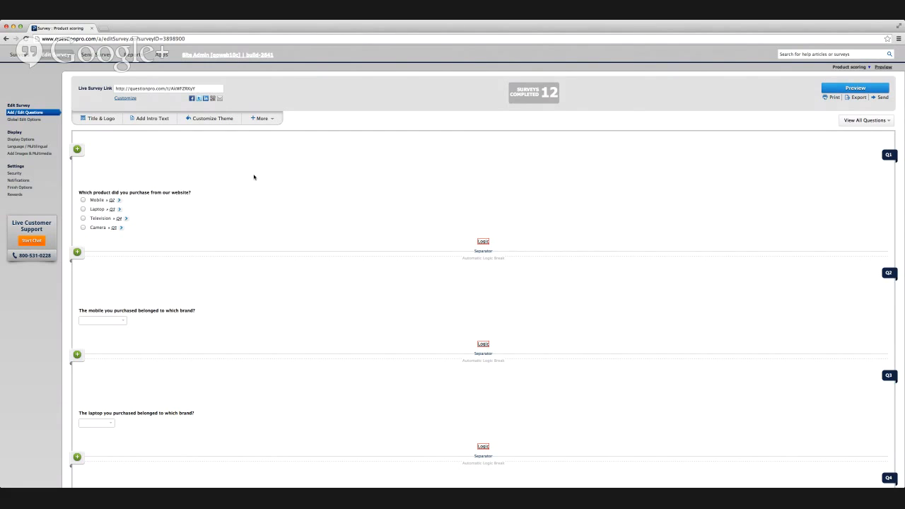
scroll(253, 178, "down", 2)
scroll(254, 177, "up", 2)
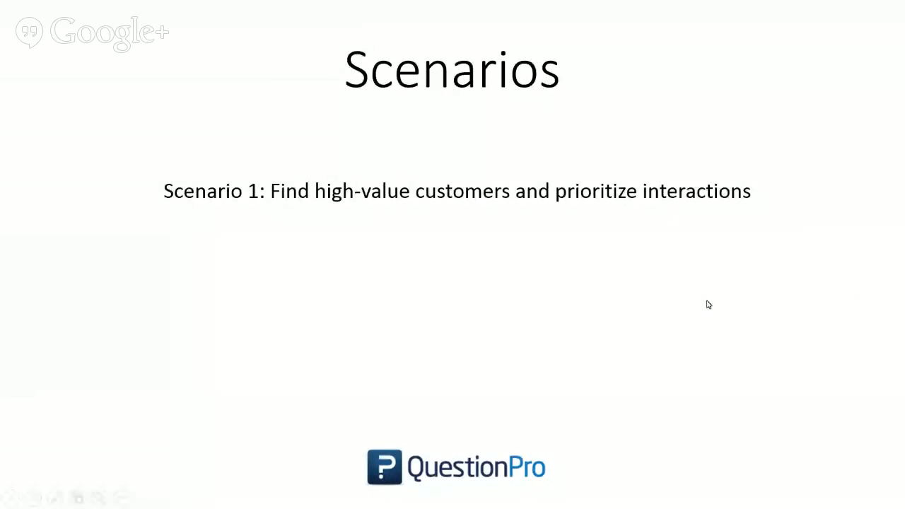
key("Right")
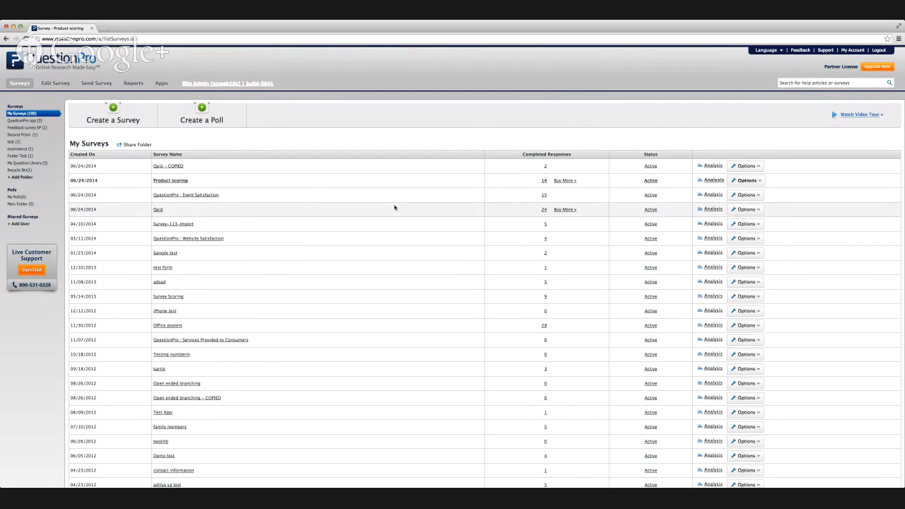
Open the Quiz survey from the survey list and load its live survey link in a new browser tab.
left_click(160, 210)
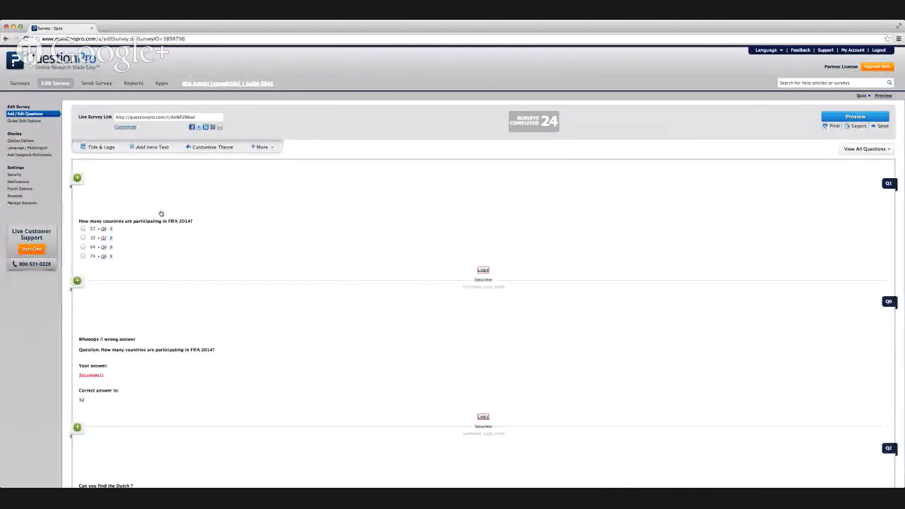
mouse_move(174, 198)
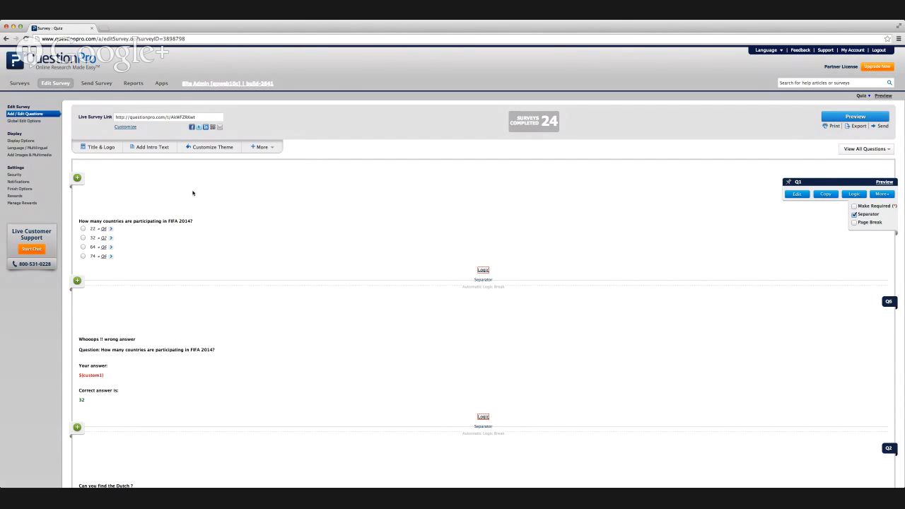
left_click(166, 120)
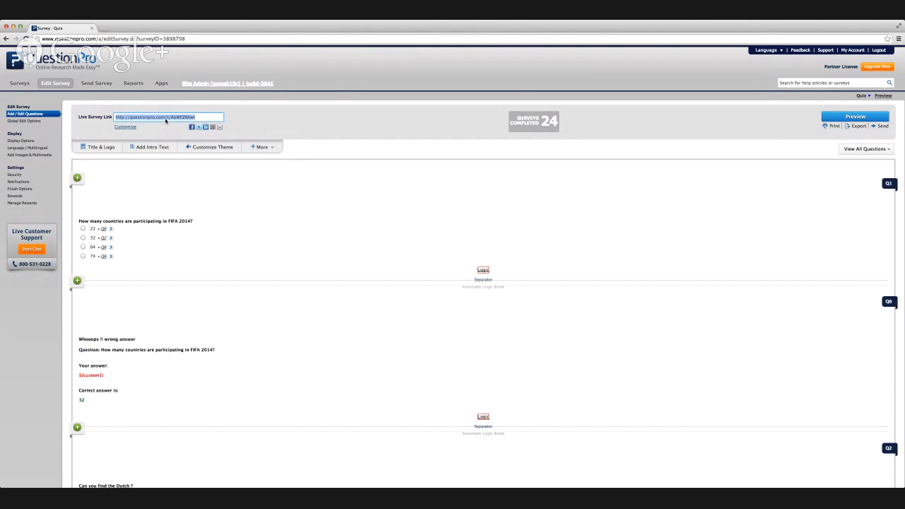
key("ctrl+c")
key("ctrl+t")
key("ctrl+v")
key("Return")
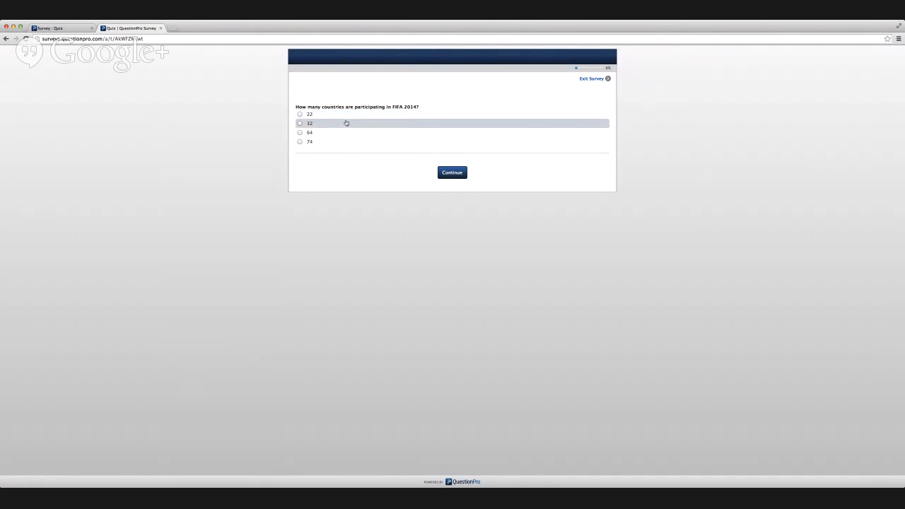
Answer 32 for the countries participating in FIFA 2014 and pick the orange shirt as the Dutch one, continuing after each.
left_click(346, 123)
left_click(452, 177)
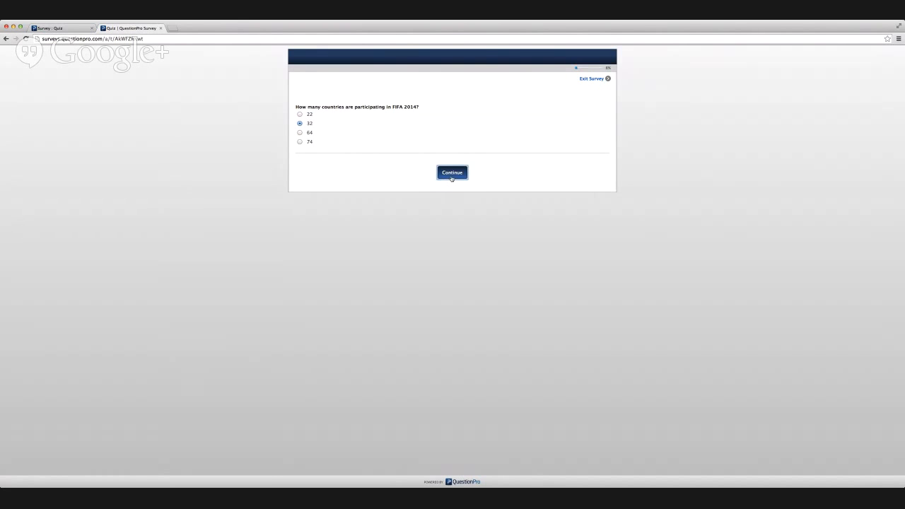
left_click(452, 180)
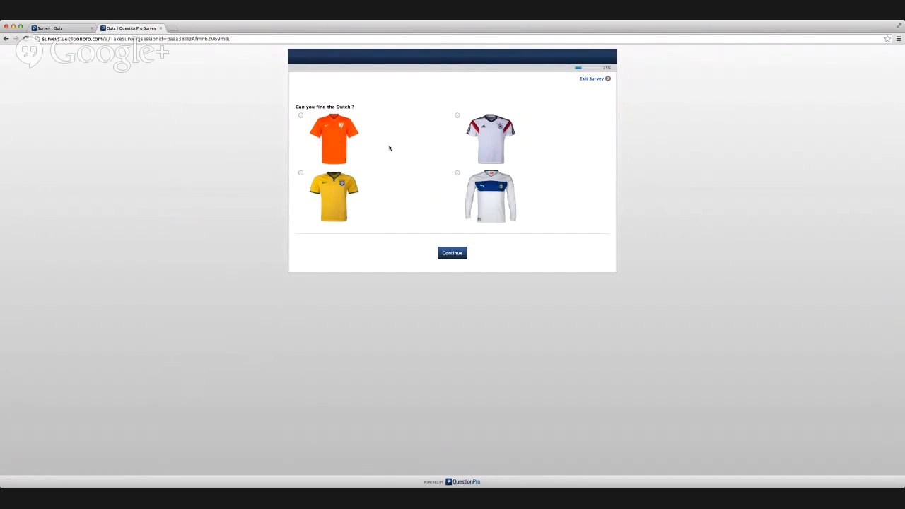
left_click(334, 139)
left_click(441, 258)
left_click(443, 260)
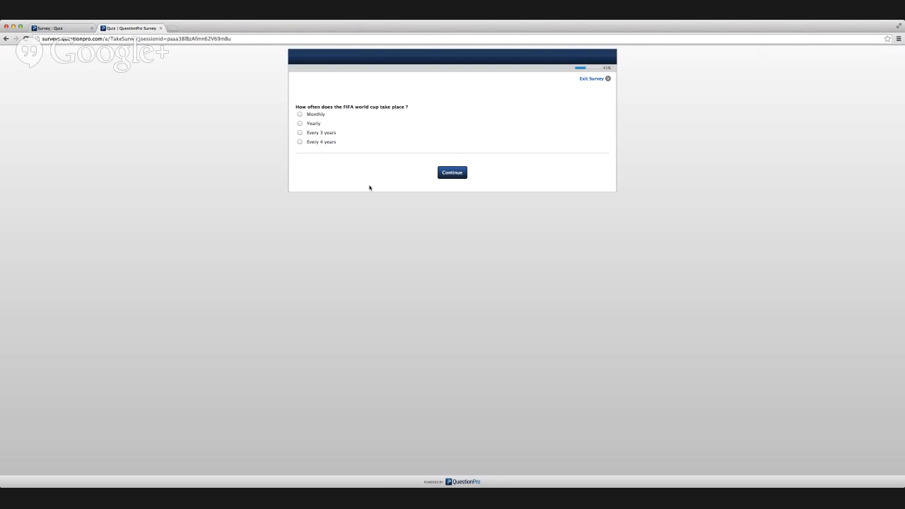
Answer "Every 3 years" for the World Cup frequency, highlight the correct answer on the feedback page, and continue.
left_click(326, 134)
left_click(441, 174)
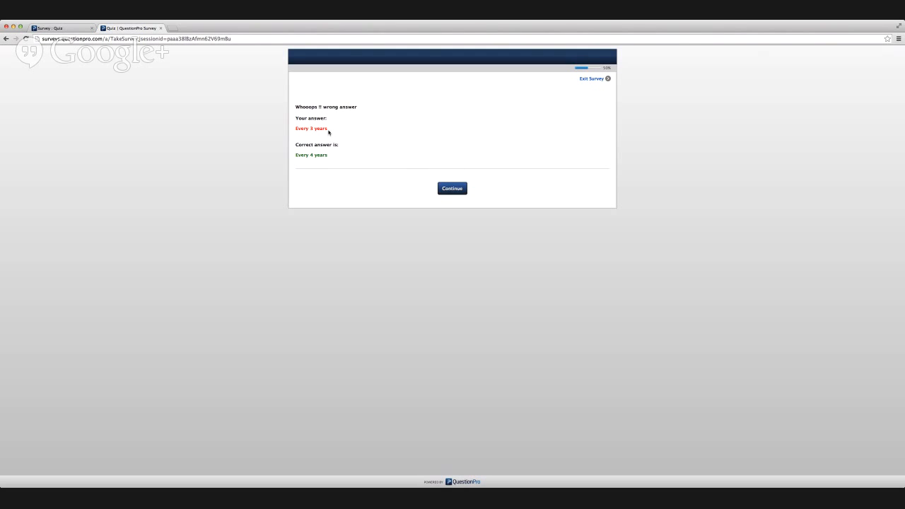
triple_click(319, 157)
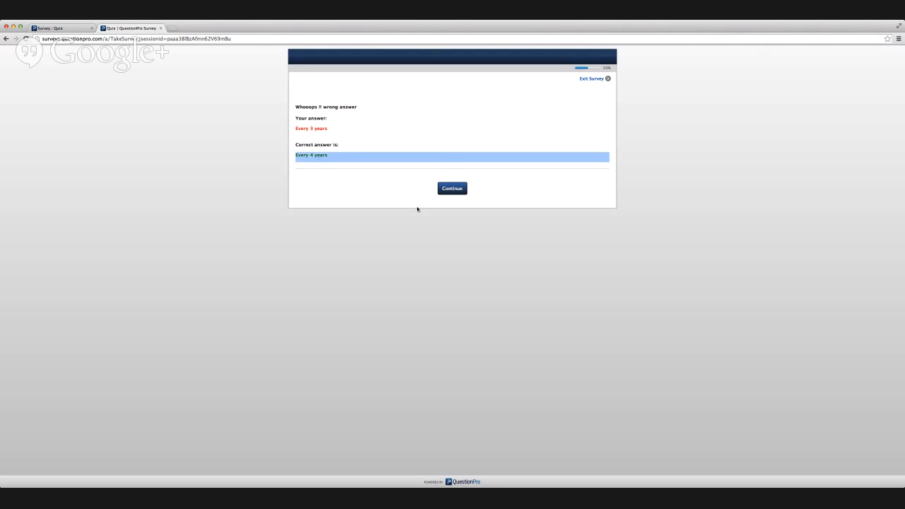
left_click(444, 191)
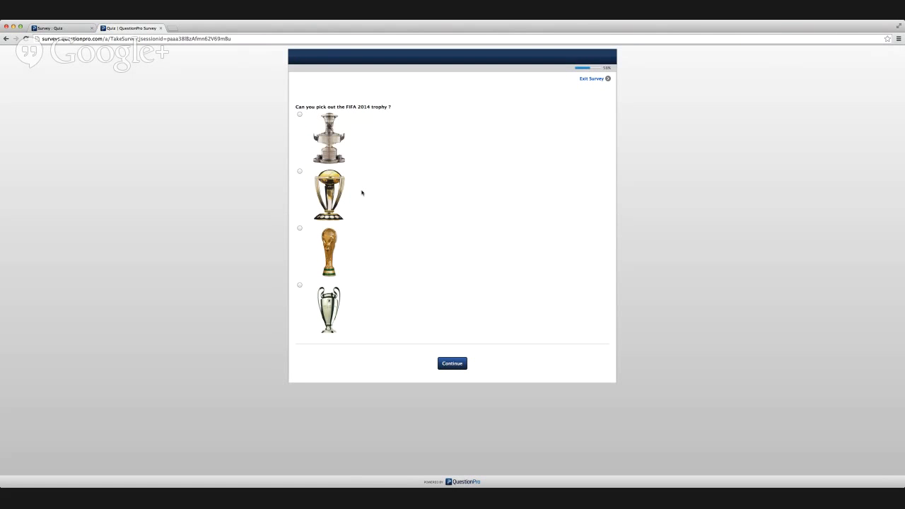
Pick the third trophy as the FIFA 2014 trophy and Spain as the defending champions, and continue to the quiz results.
left_click(333, 266)
left_click(460, 365)
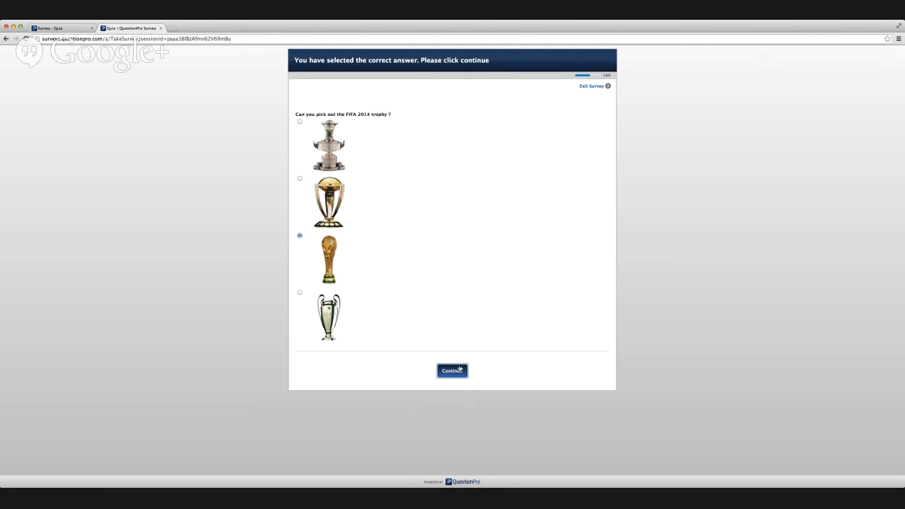
left_click(455, 375)
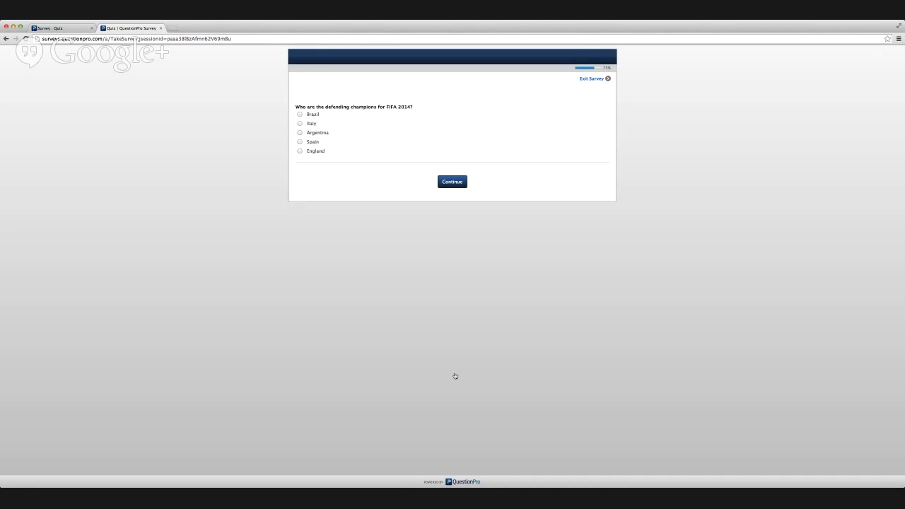
left_click(313, 144)
left_click(444, 184)
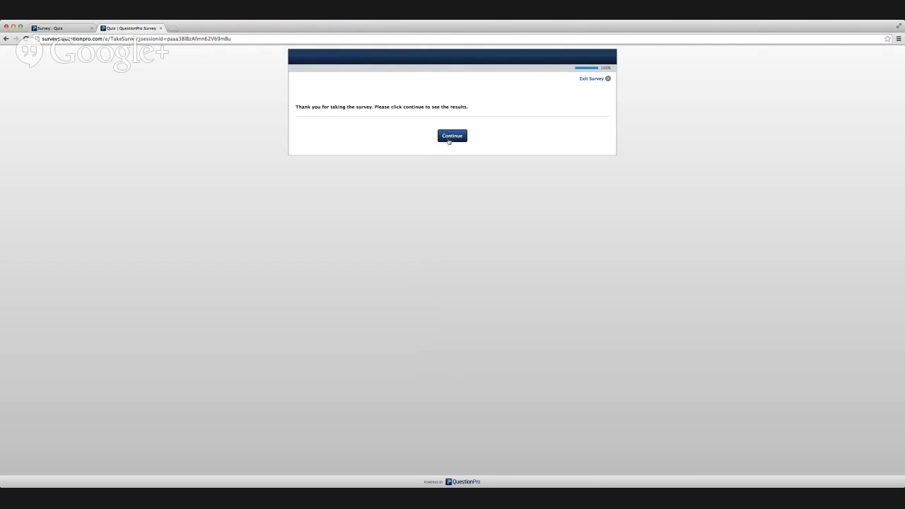
left_click(453, 137)
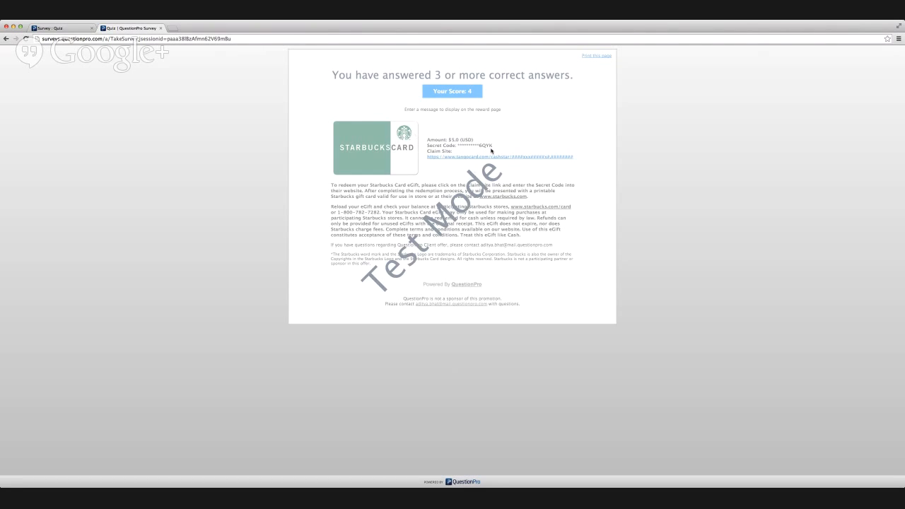
Close the completed quiz and load the same live survey link in a new browser tab.
left_click(161, 29)
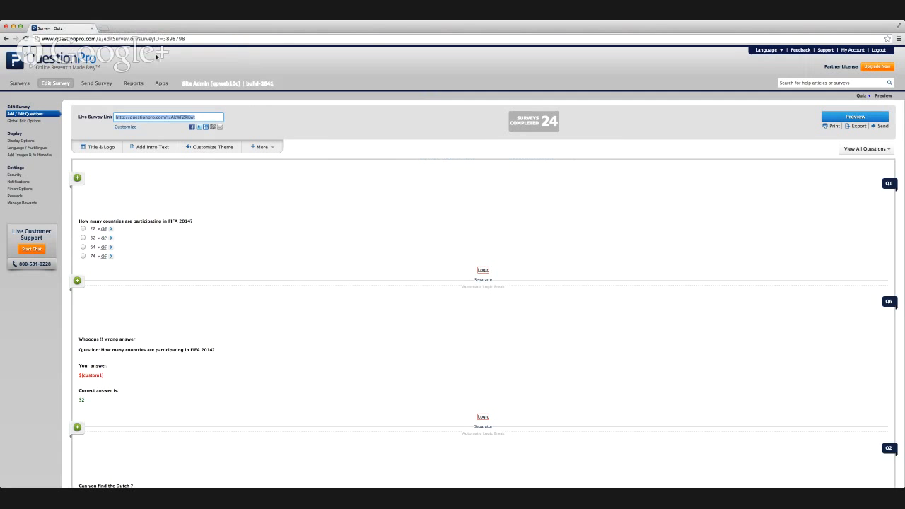
key("ctrl+t")
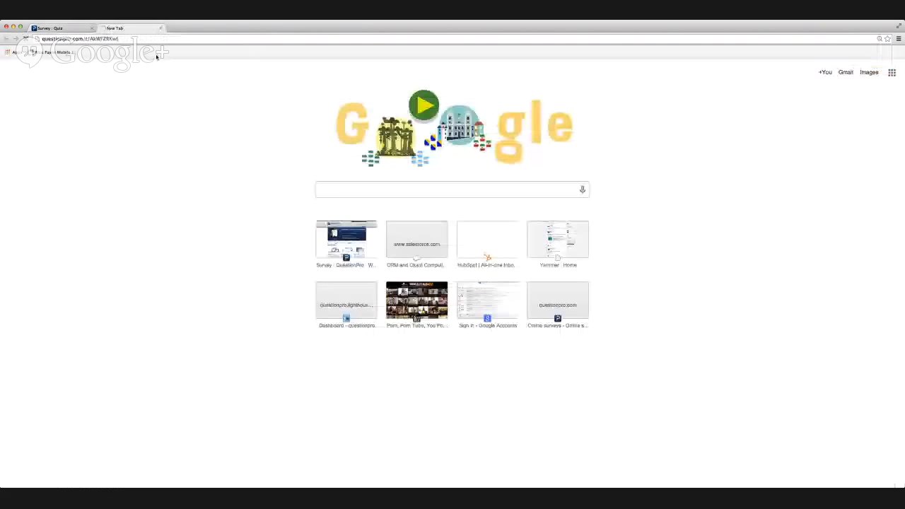
key("ctrl+v")
key("Return")
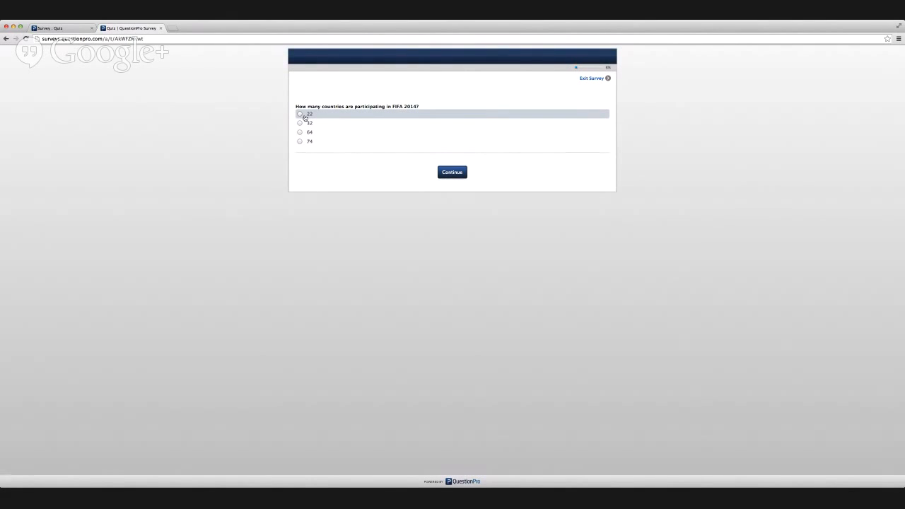
Answer 22 for the participating countries, highlight the given and correct answers on the feedback page, and continue.
left_click(305, 118)
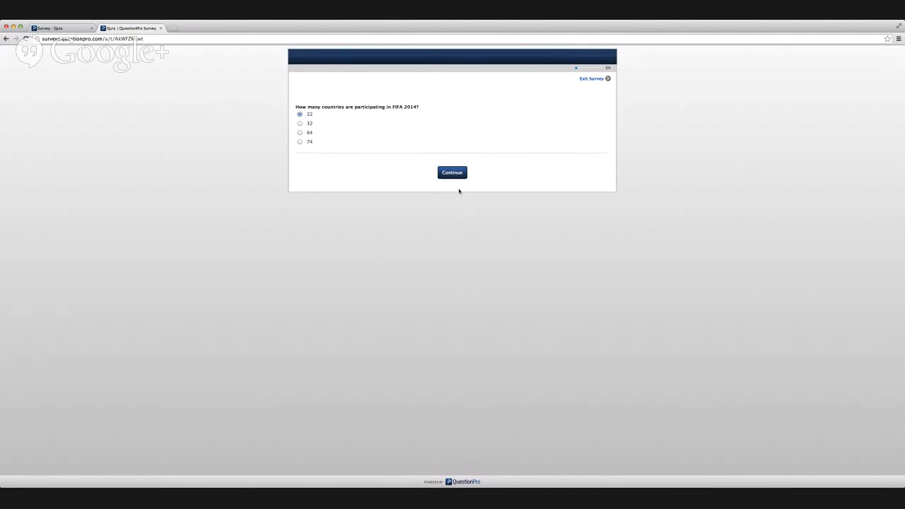
left_click(457, 174)
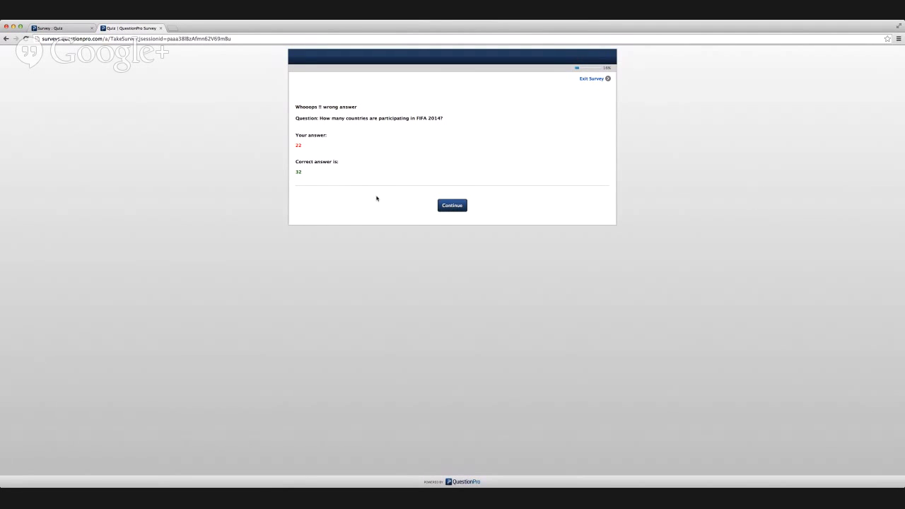
double_click(298, 145)
triple_click(298, 172)
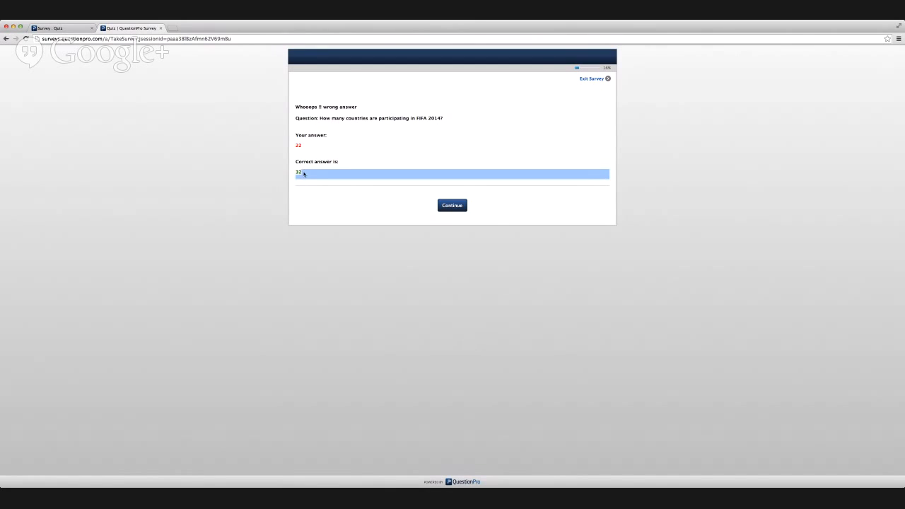
left_click(459, 209)
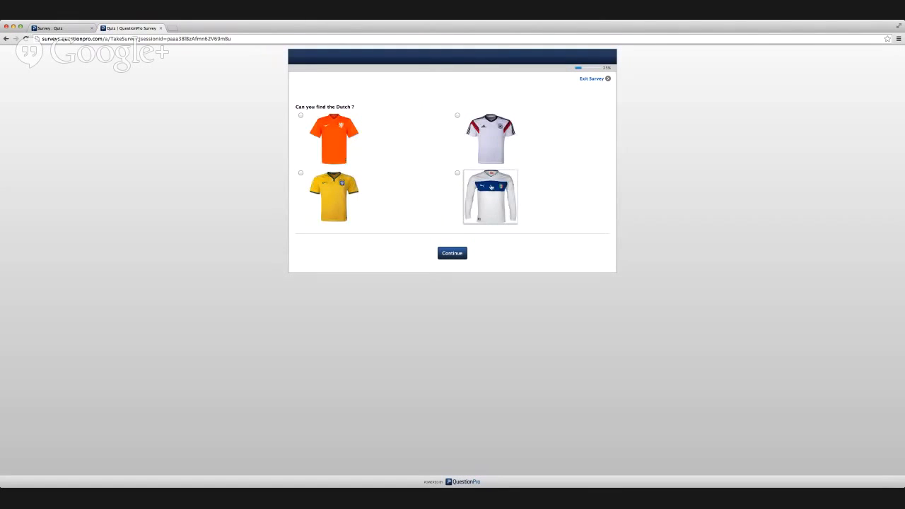
Pick the white long-sleeved shirt with the blue band as the Dutch one and "Every 4 years" for the World Cup frequency.
left_click(492, 187)
left_click(459, 254)
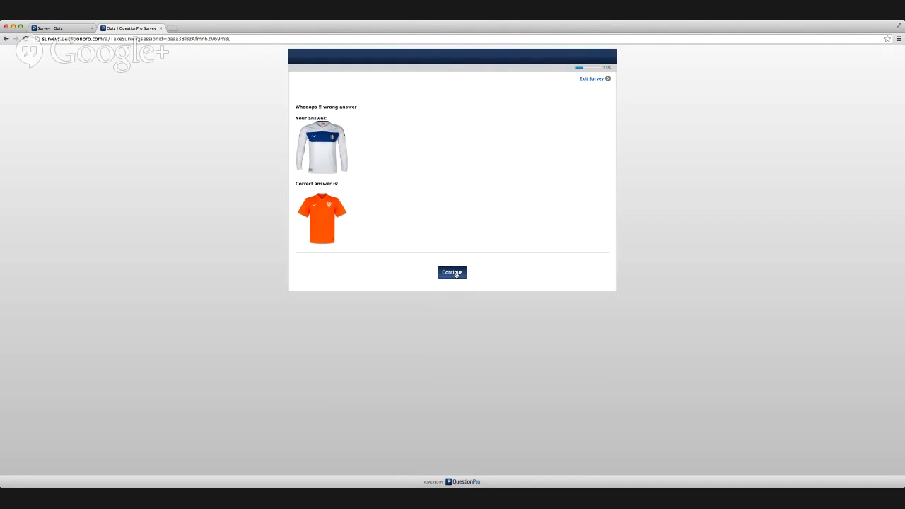
left_click(456, 274)
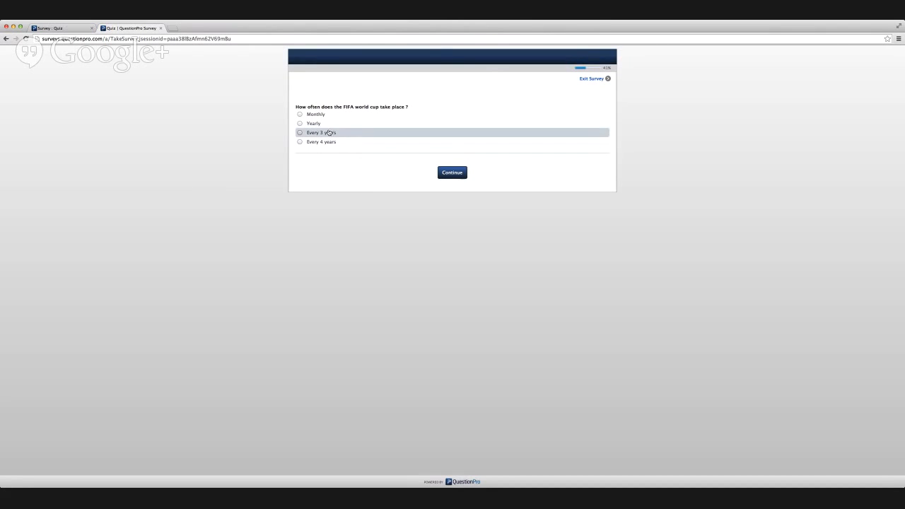
left_click(328, 133)
left_click_drag(302, 149, 312, 145)
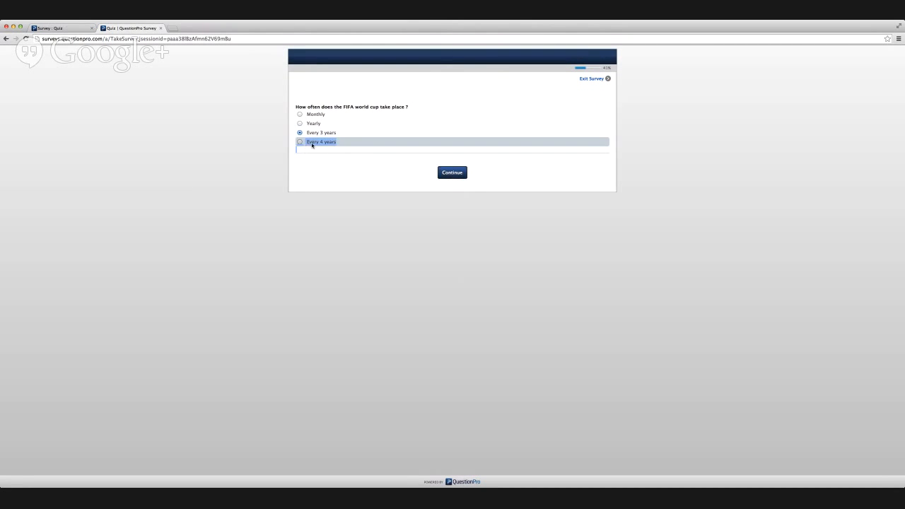
left_click(312, 144)
left_click(452, 173)
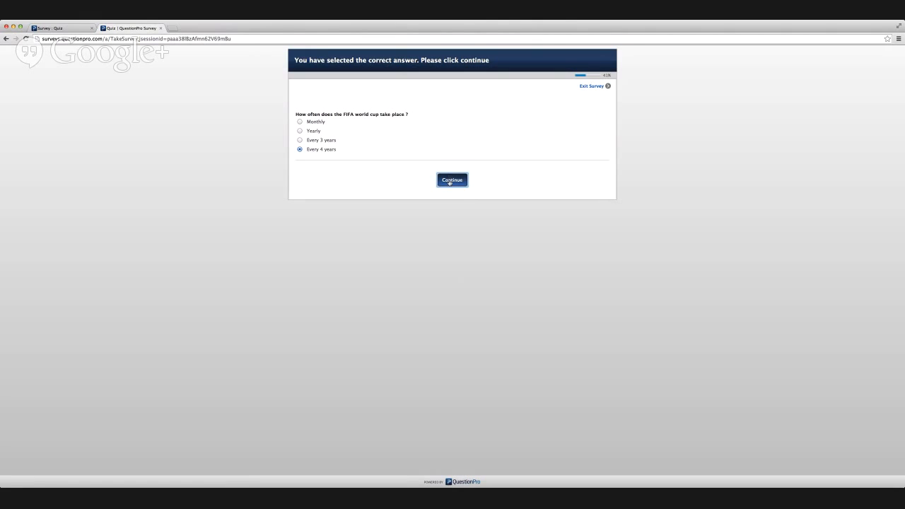
left_click(450, 181)
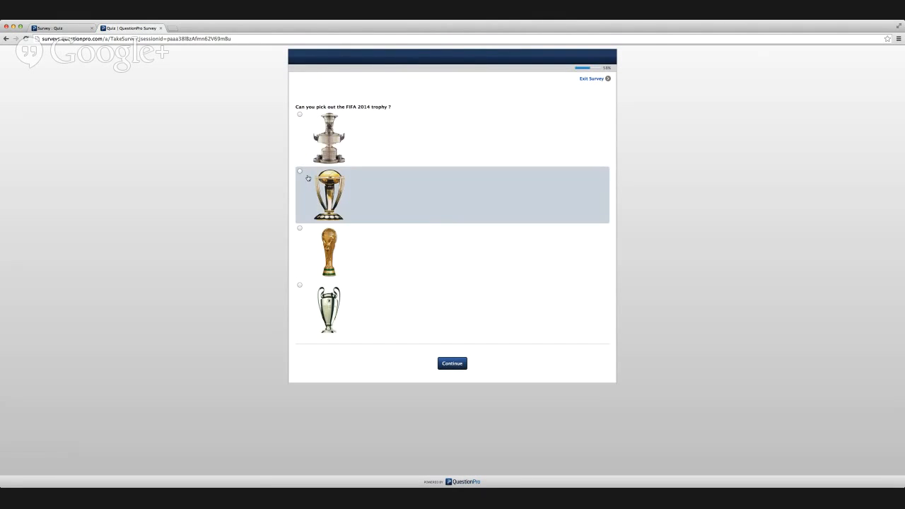
Pick the second trophy as the FIFA 2014 trophy and Italy as the defending champions, and continue to the quiz results.
left_click(336, 196)
left_click(453, 364)
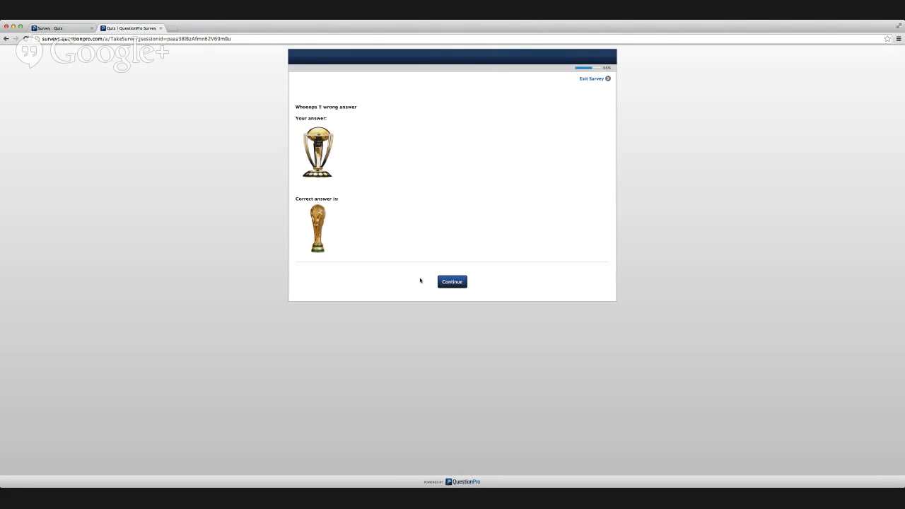
left_click(440, 285)
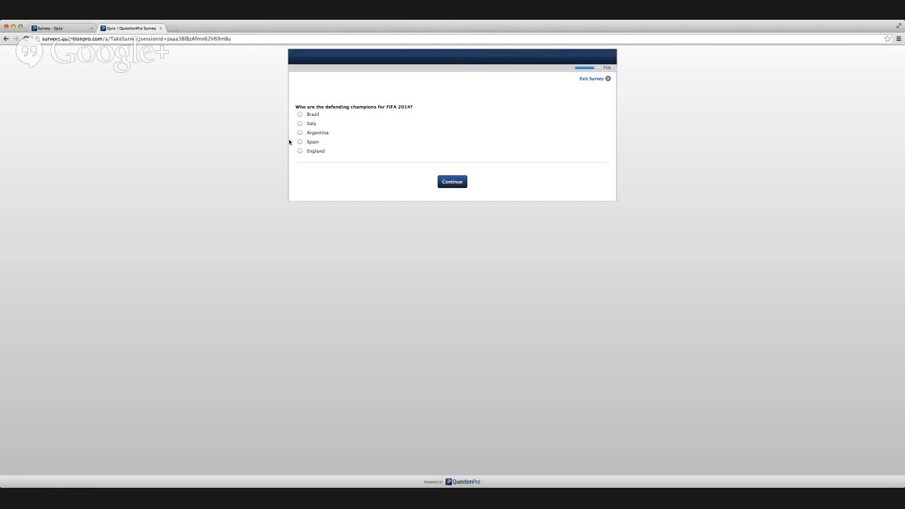
left_click(315, 125)
left_click(457, 186)
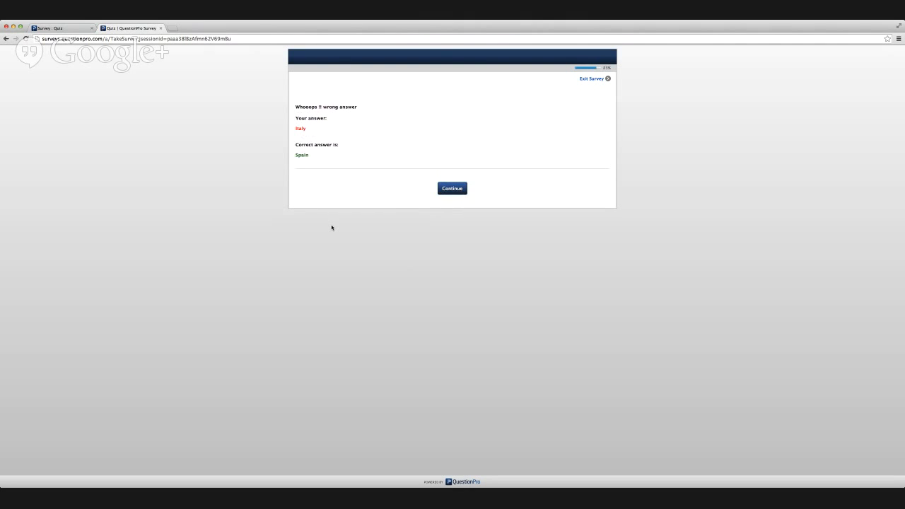
left_click(439, 189)
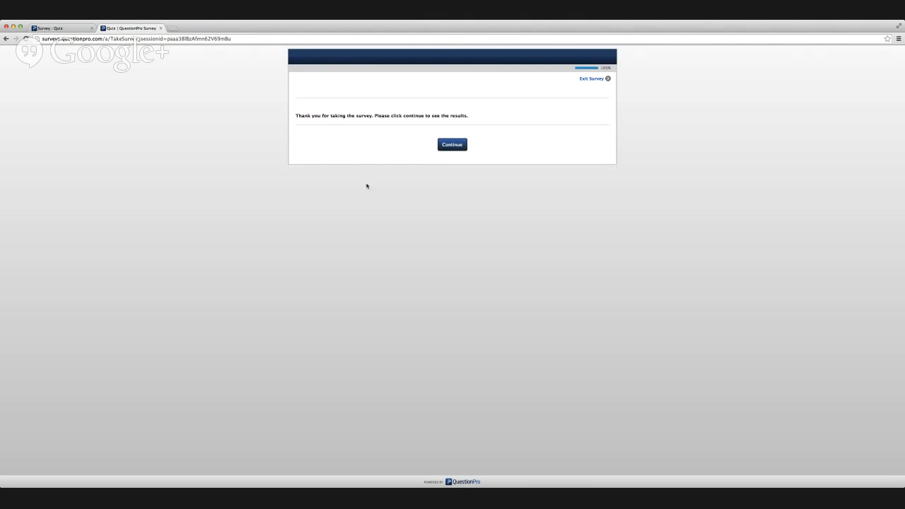
left_click(441, 150)
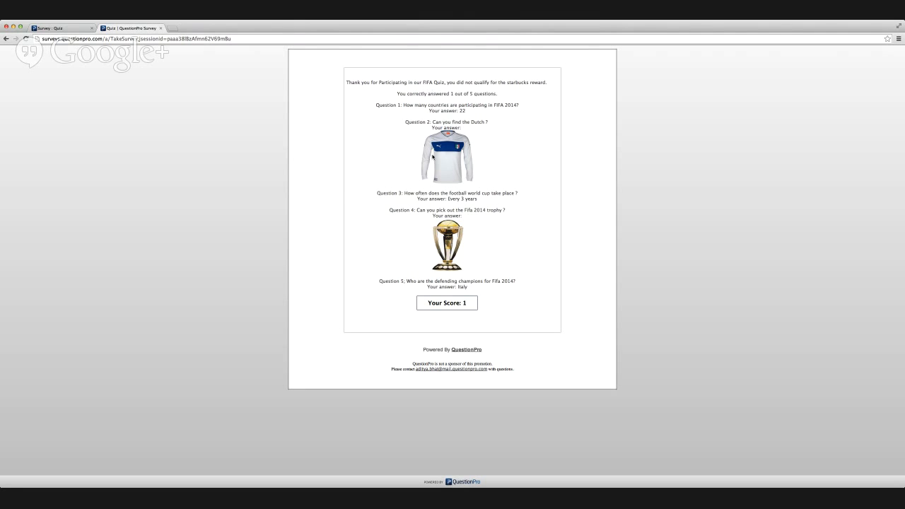
Highlight the summary of questions and given answers on the quiz results page.
left_click(56, 29)
left_click_drag(451, 71, 462, 184)
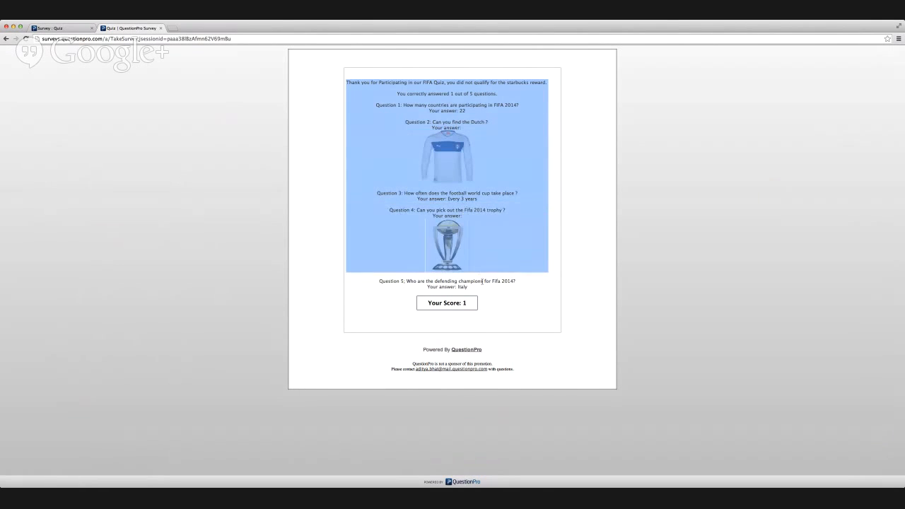
Clear the highlight on the results page, return to the Quiz editor, and open the score settings of the participating countries question.
left_click(484, 292)
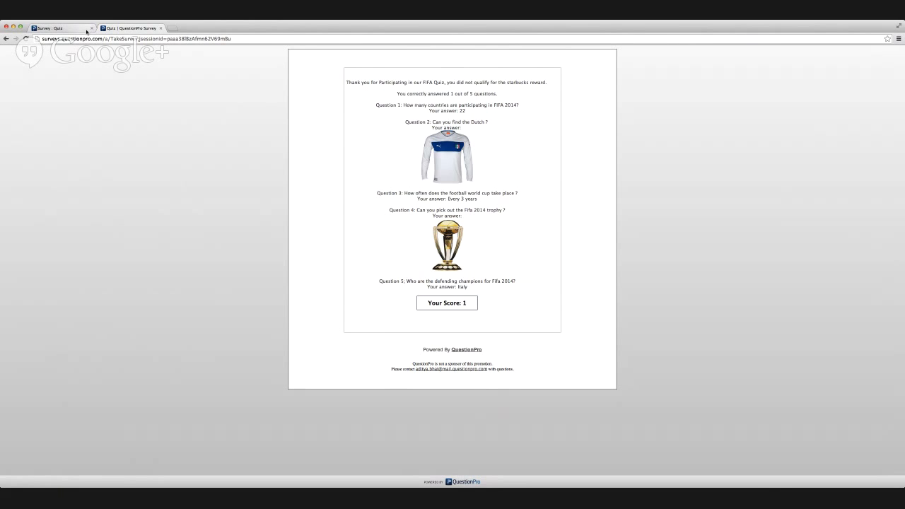
left_click(86, 30)
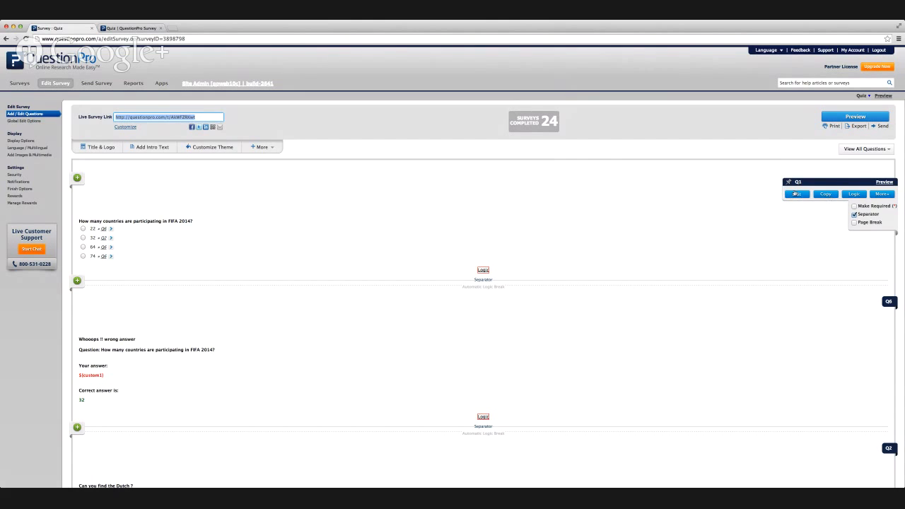
left_click(796, 193)
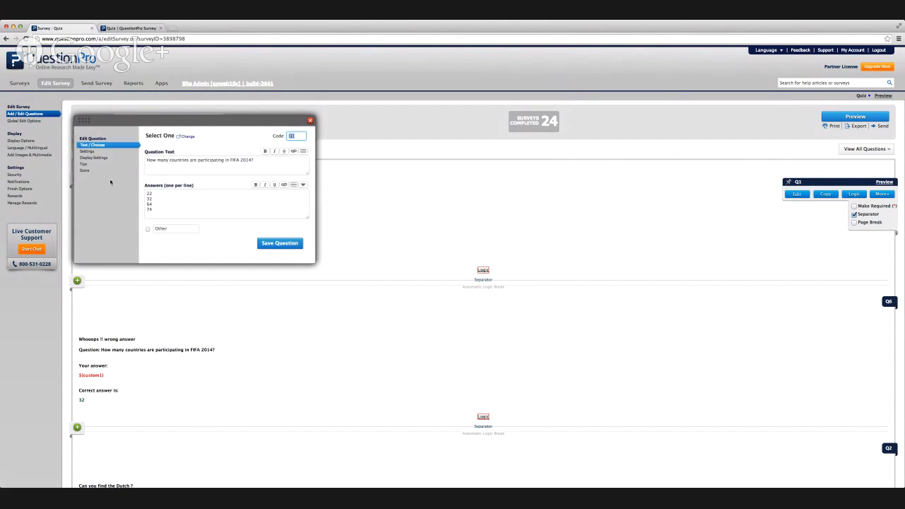
left_click(89, 172)
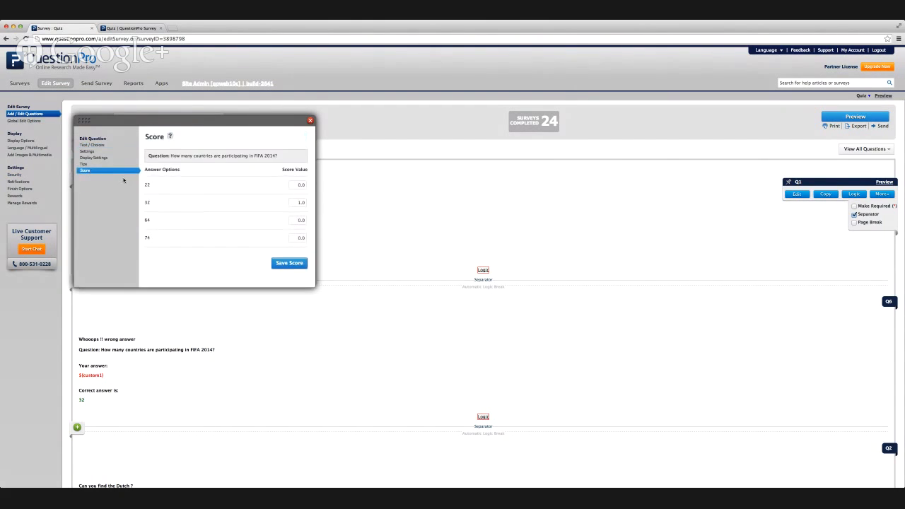
Try a negative score value for answer 22 and close the score settings without saving.
double_click(300, 202)
left_click_drag(297, 185, 311, 185)
type("-5")
left_click(311, 121)
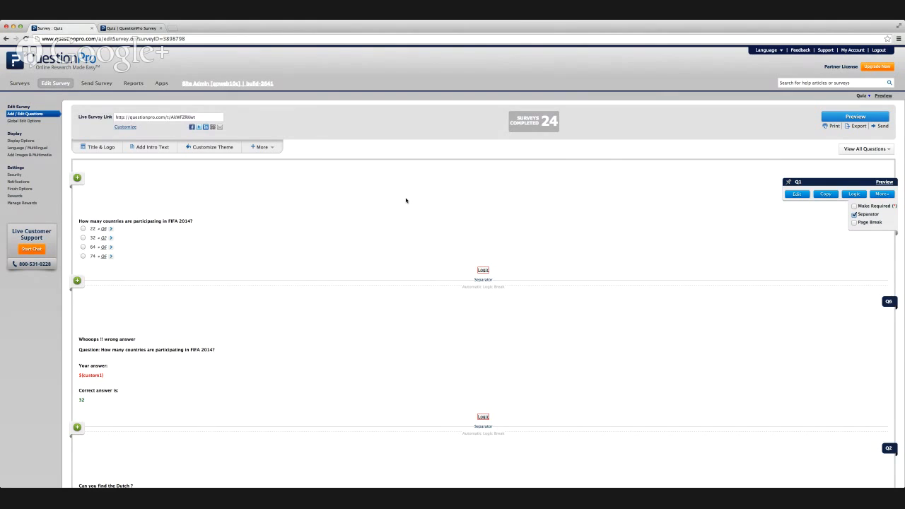
Examine the branching logic and piping text of the participating countries question, and close the logic settings unchanged.
scroll(406, 200, "down", 6)
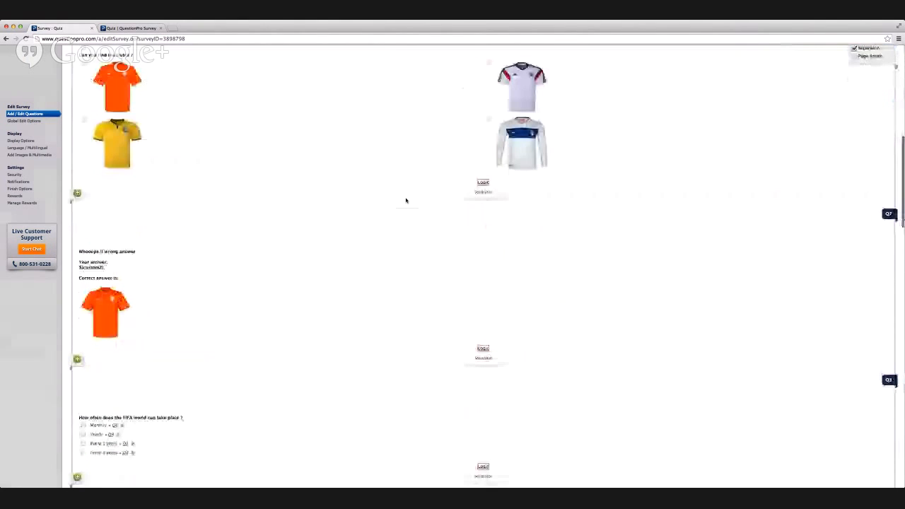
scroll(406, 200, "up", 3)
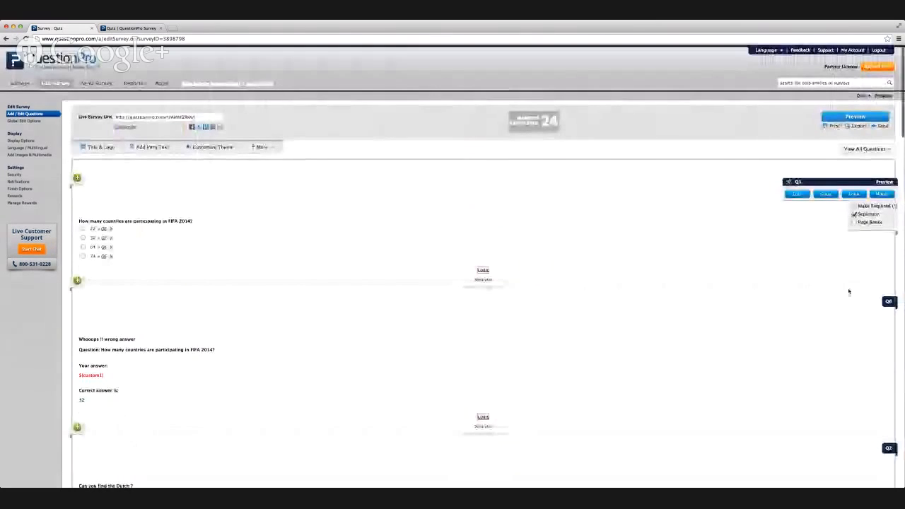
left_click(855, 193)
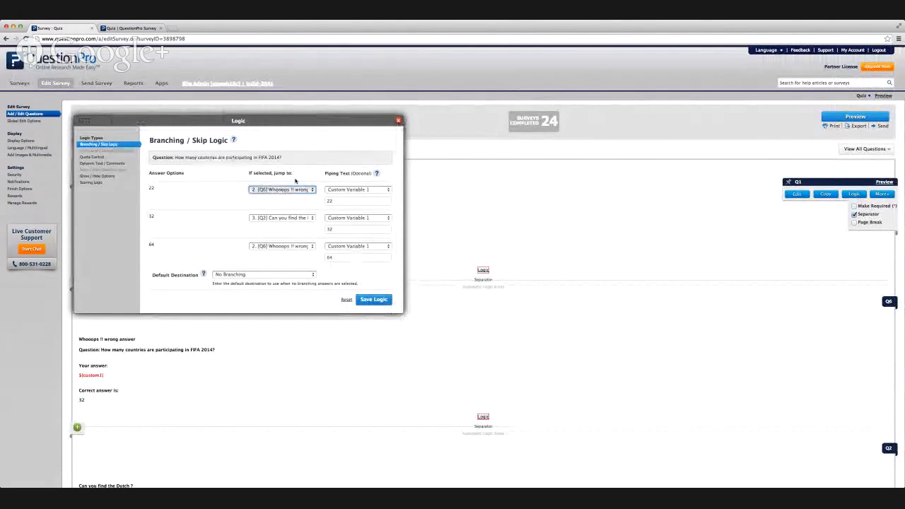
left_click(398, 120)
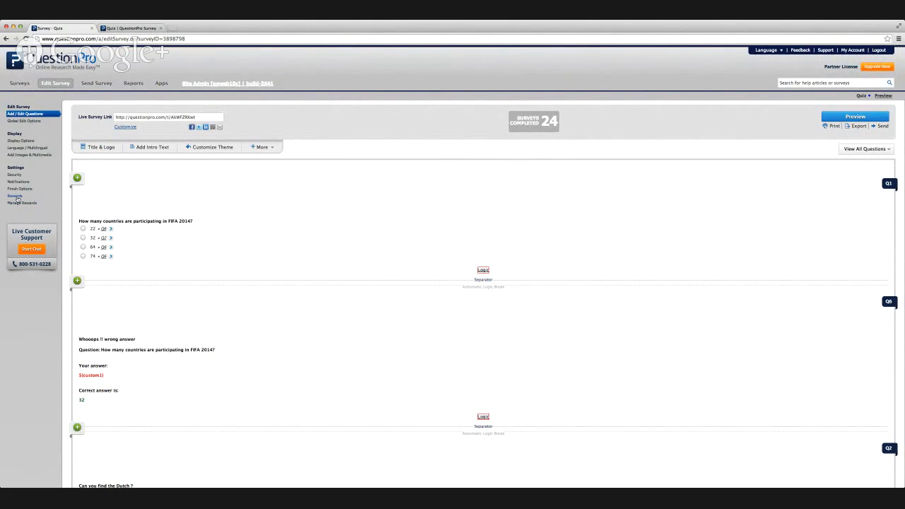
Open the quiz's reward settings and examine the qualifying score range and the full message for non-qualifiers, enlarging its text box.
left_click(14, 196)
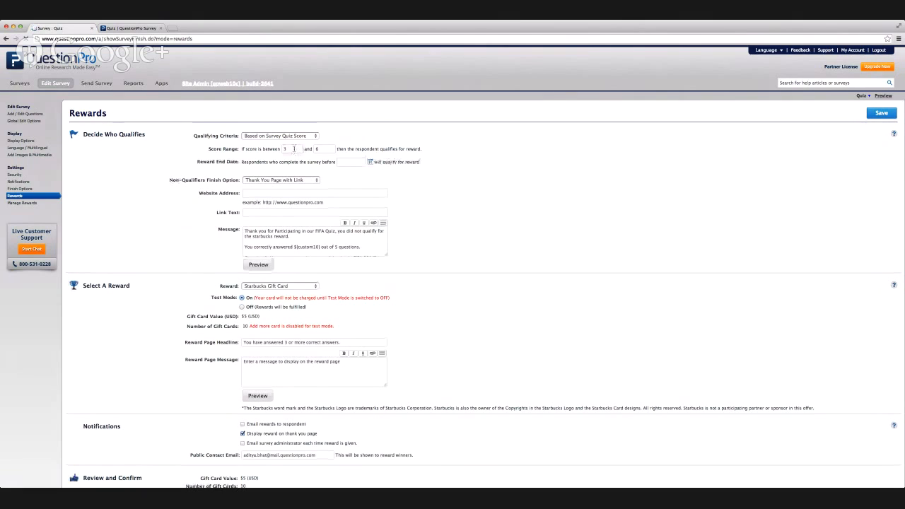
left_click(294, 149)
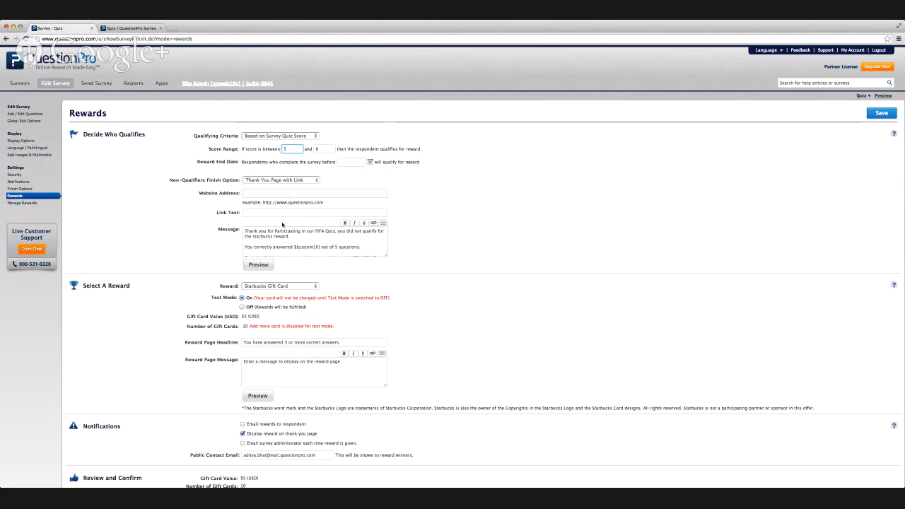
left_click(277, 236)
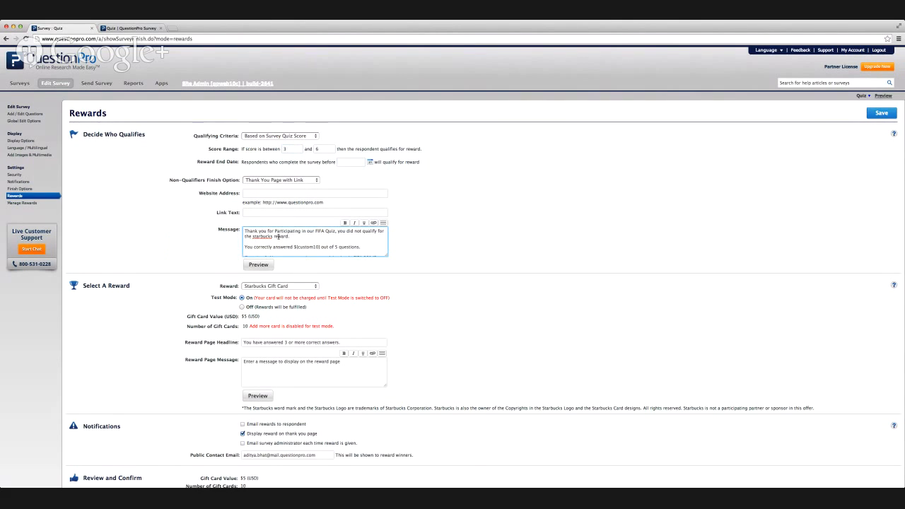
key("super+v")
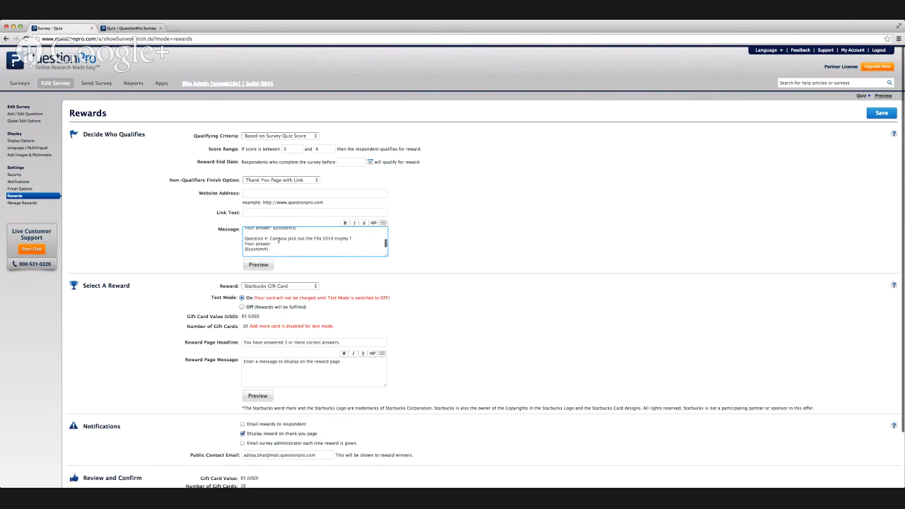
scroll(278, 240, "down", 1)
scroll(282, 243, "up", 4)
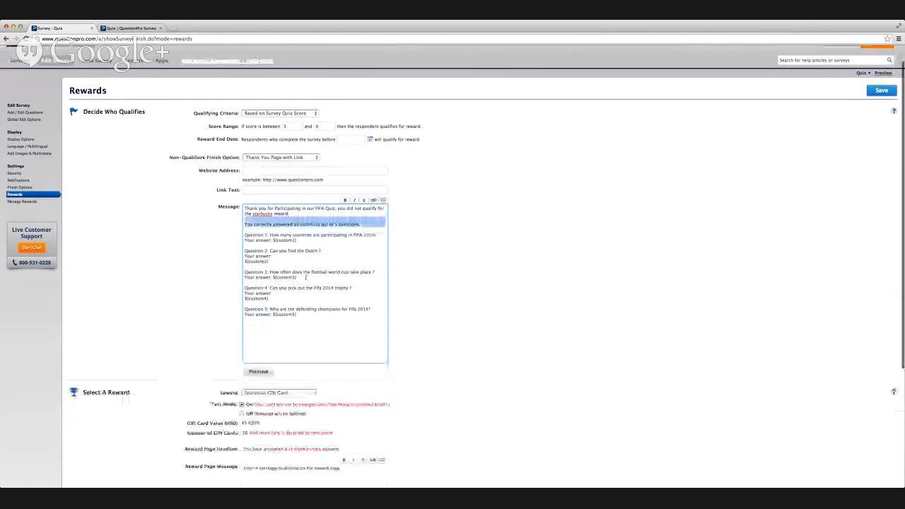
left_click(309, 316)
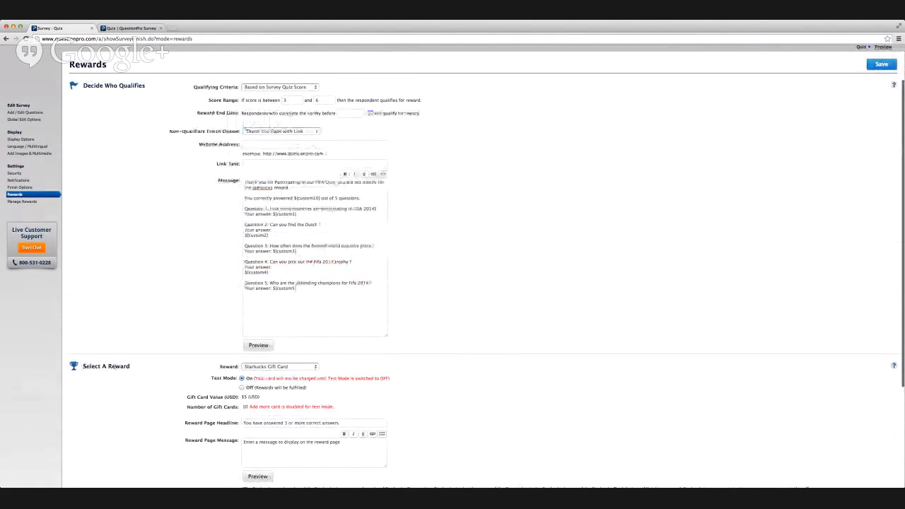
Inspect the reward selection and highlight the custom1 variable in the message for non-qualifiers.
scroll(130, 366, "down", 3)
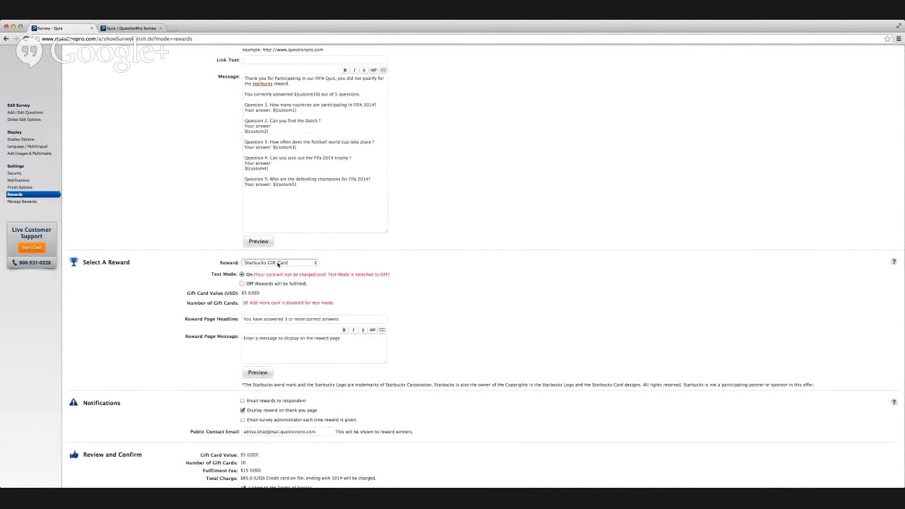
left_click(278, 263)
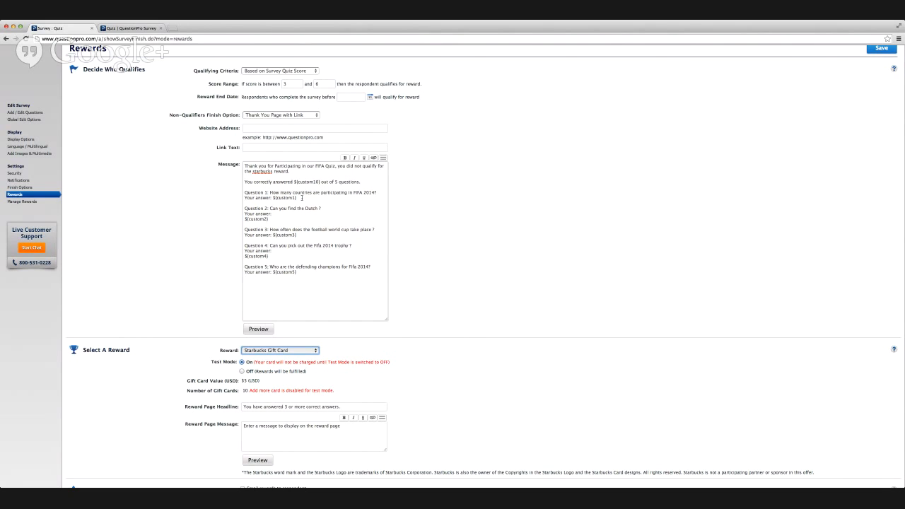
left_click(302, 198)
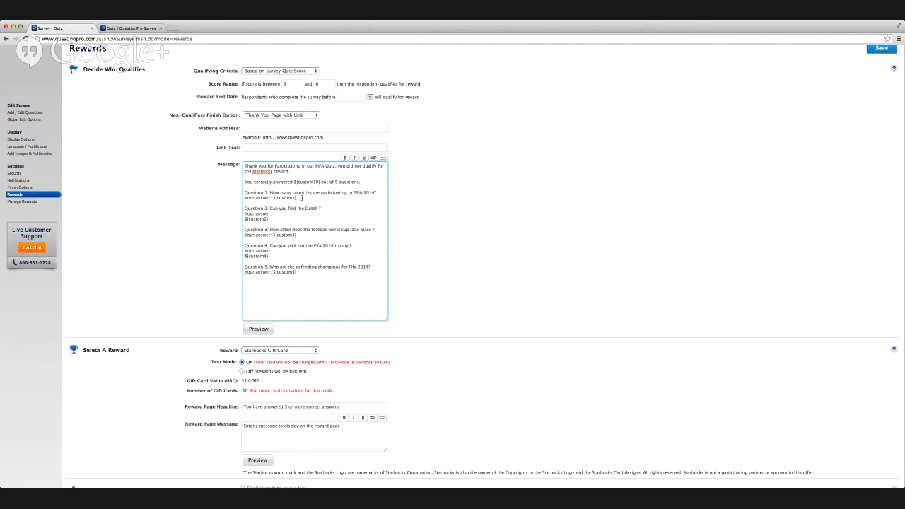
left_click(302, 198)
scroll(203, 202, "up", 2)
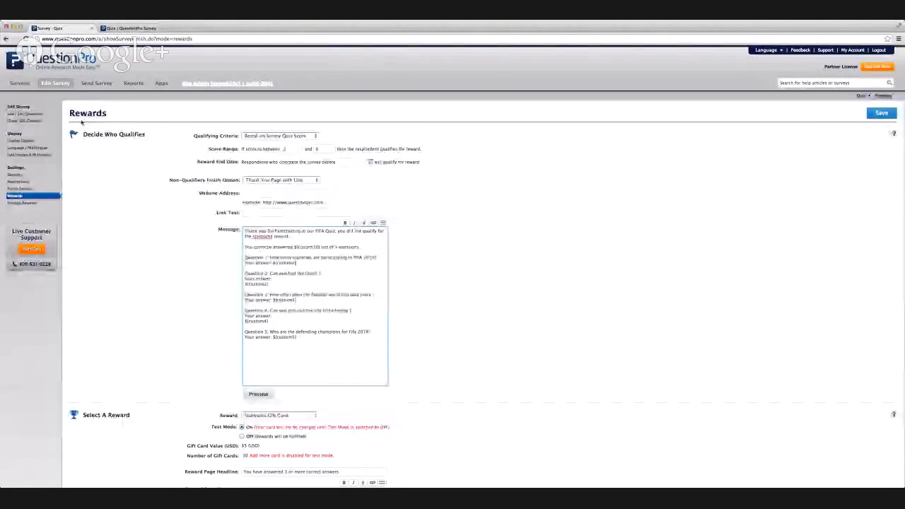
Return to the quiz questions, mark answer 22 for the participating countries, and review the wrong-answer page that follows that question.
left_click(57, 86)
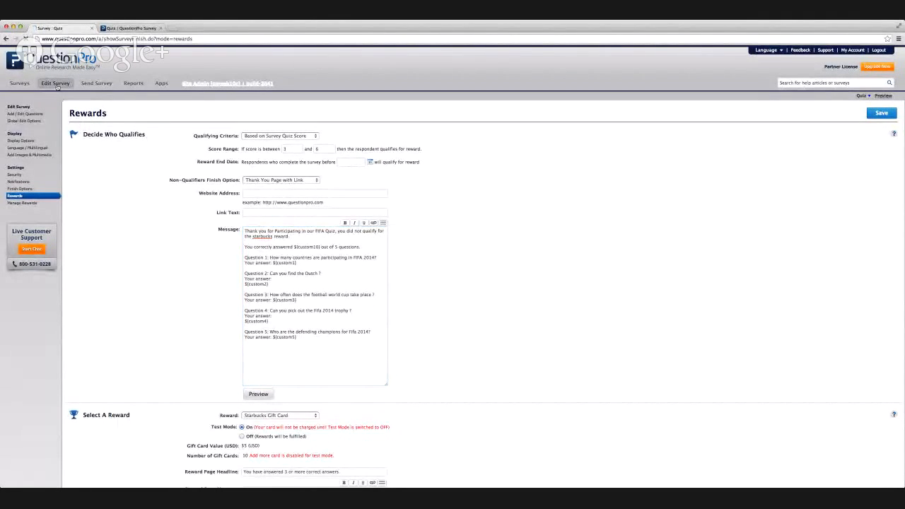
scroll(353, 249, "down", 3)
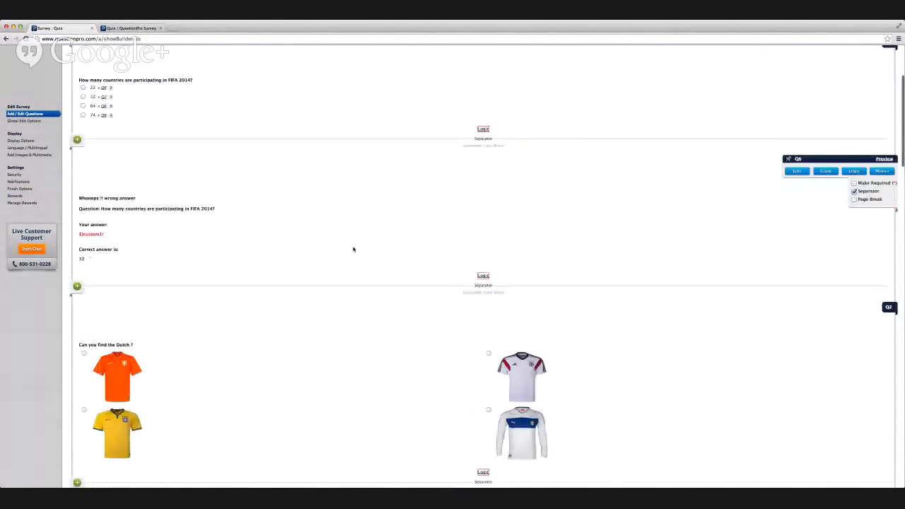
scroll(354, 249, "up", 3)
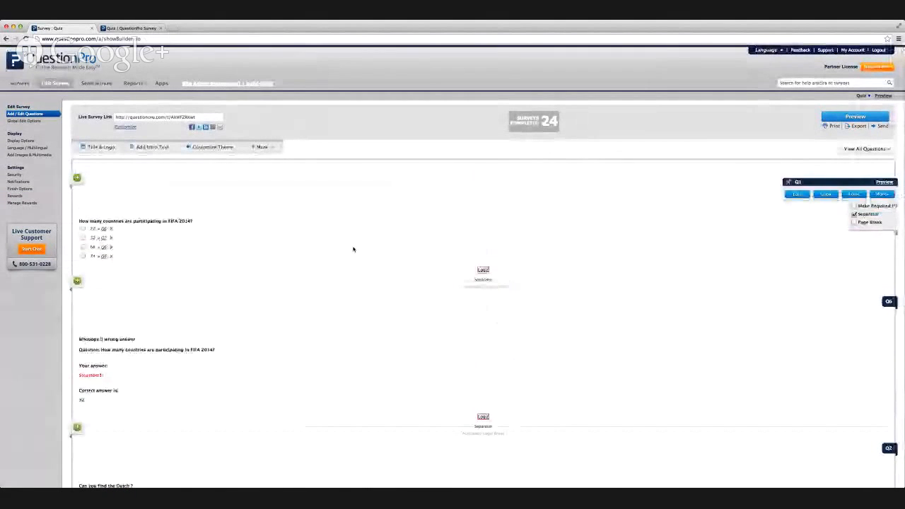
scroll(354, 249, "down", 2)
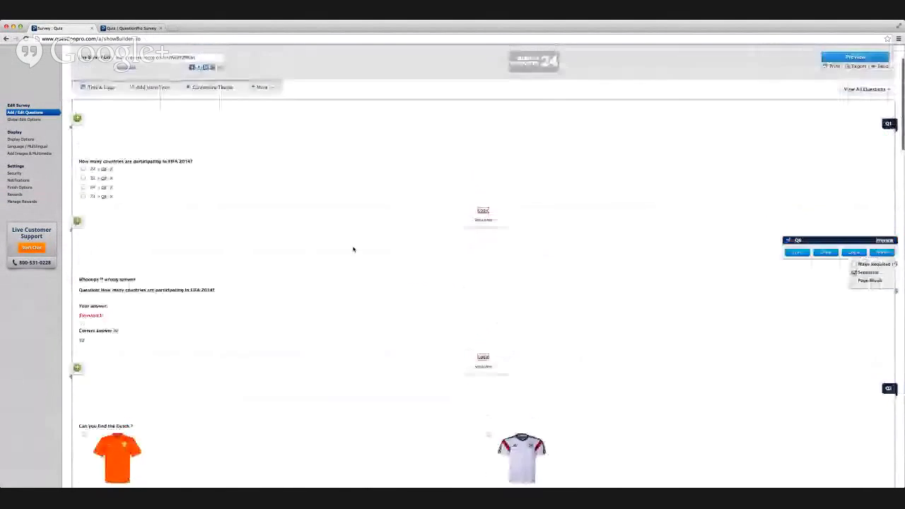
scroll(354, 249, "up", 2)
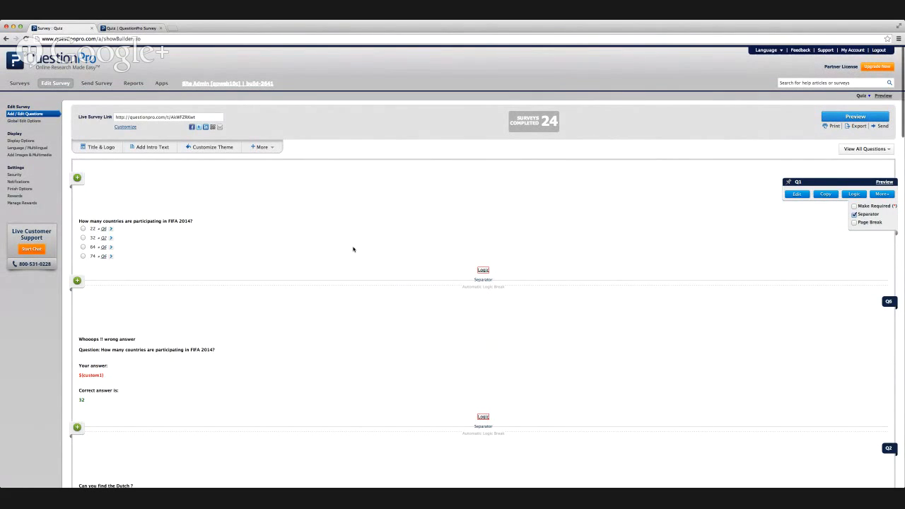
scroll(354, 249, "down", 2)
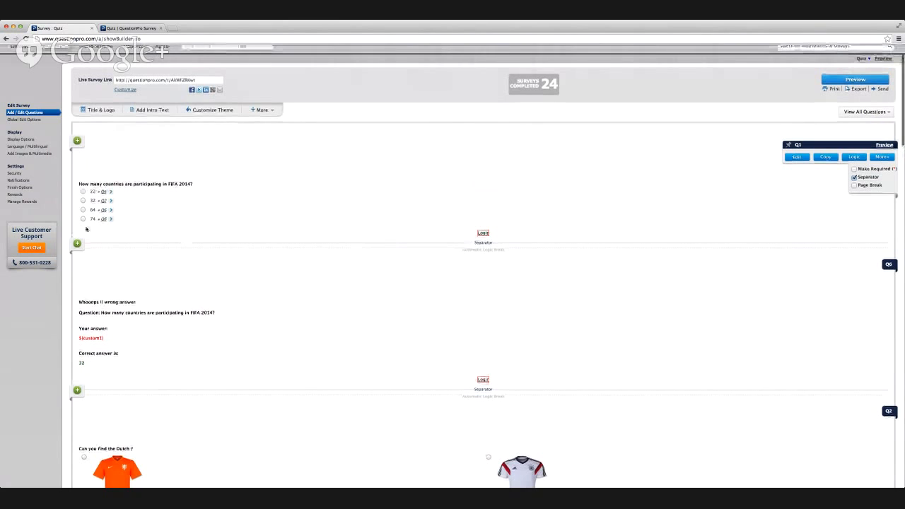
scroll(85, 228, "down", 3)
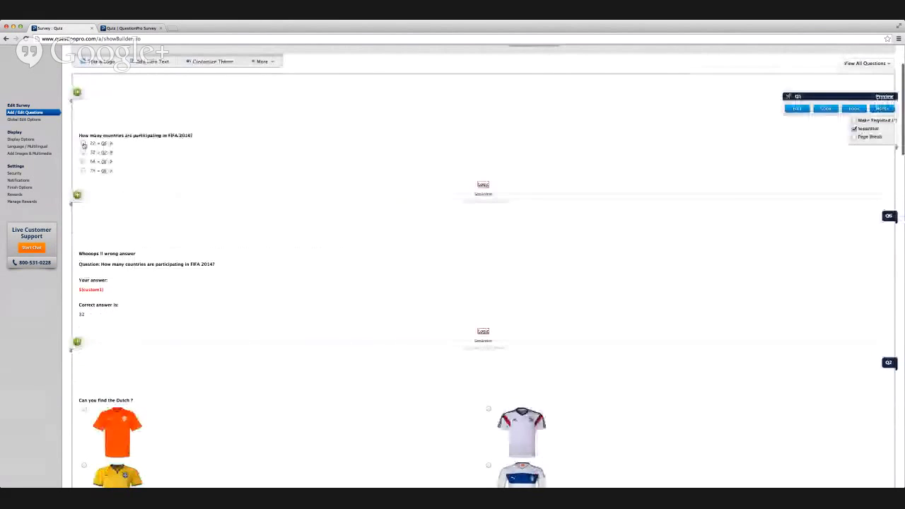
scroll(84, 145, "down", 5)
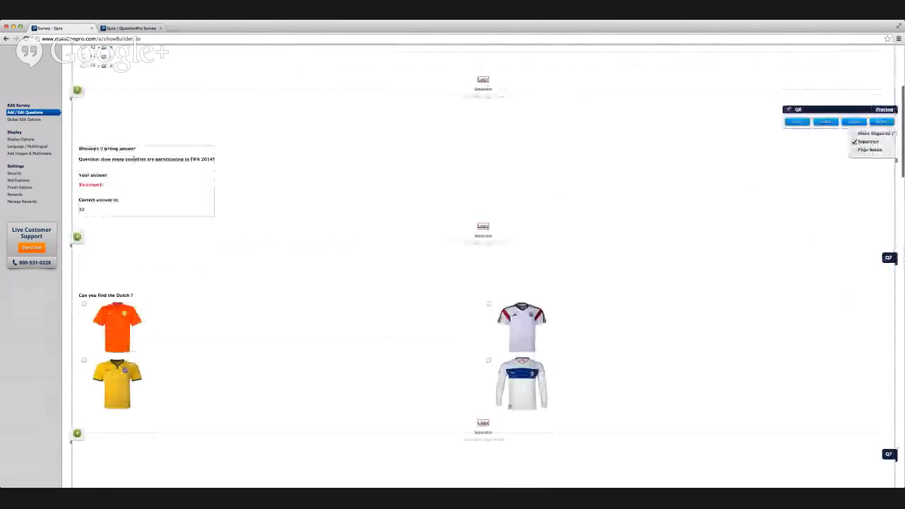
scroll(134, 154, "up", 2)
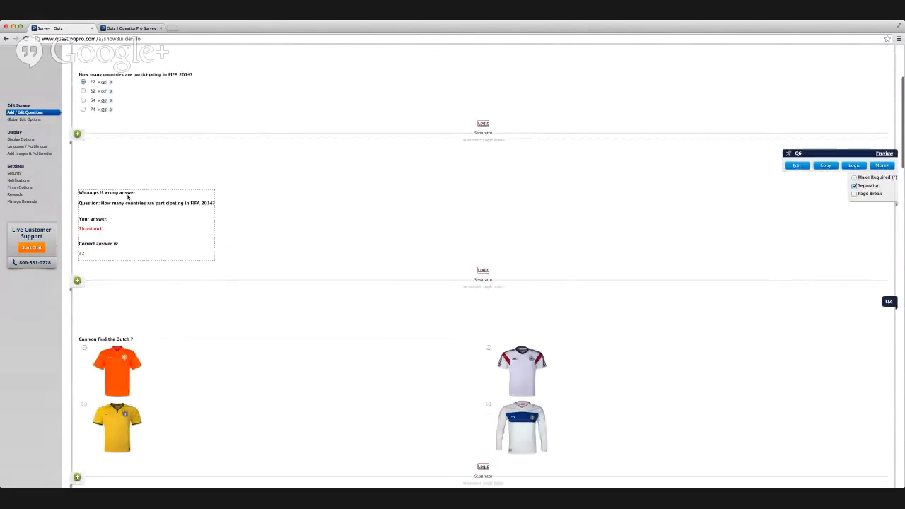
Open the wrong-answer text for inline editing, and add a second question mark to the participating countries question.
left_click(138, 214)
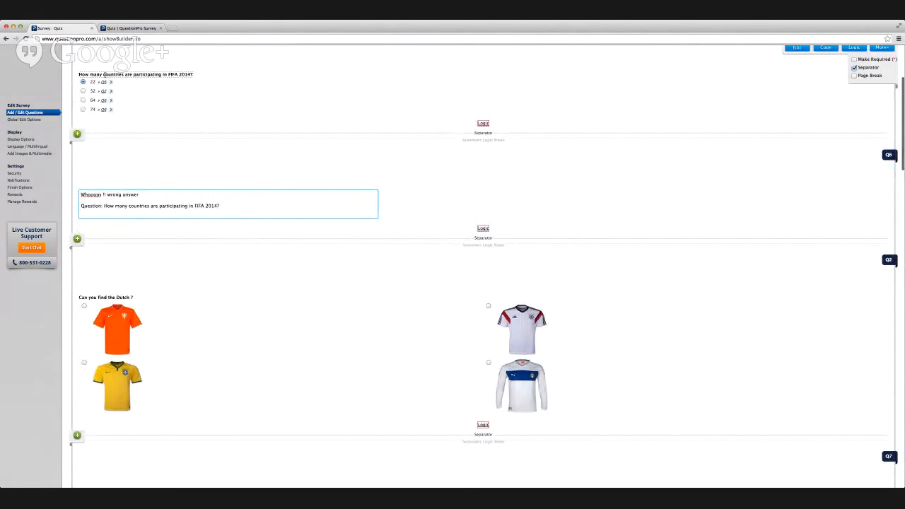
left_click(104, 74)
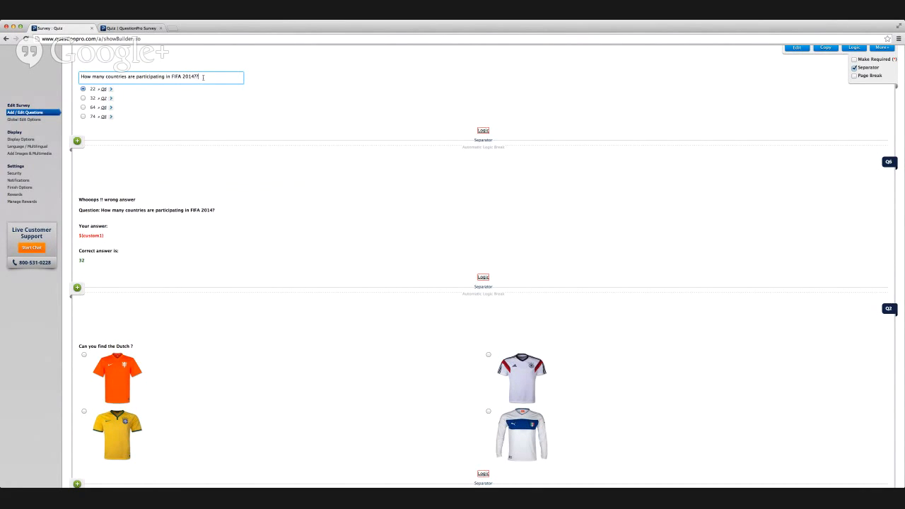
scroll(249, 155, "down", 5)
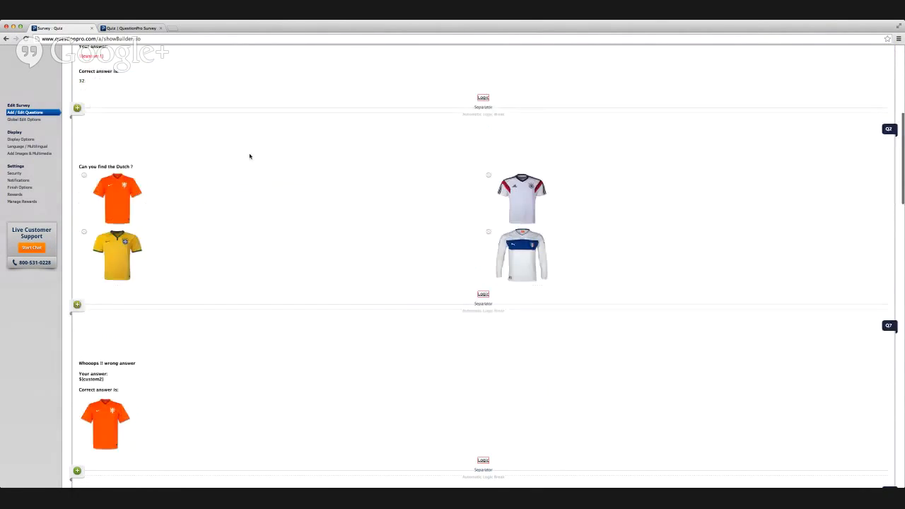
scroll(249, 155, "down", 4)
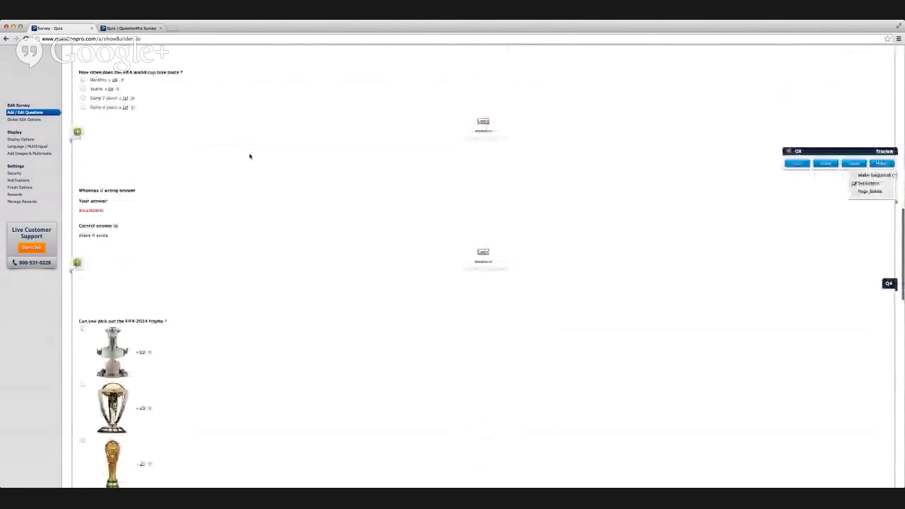
Open the Product scoring survey from the survey list and expand the brand choices of the mobile question.
scroll(250, 156, "up", 3)
scroll(249, 156, "up", 10)
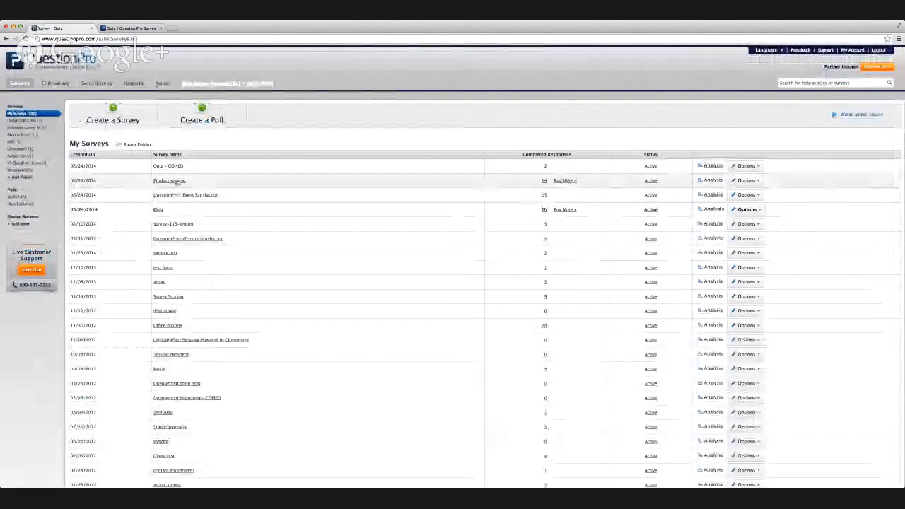
scroll(236, 232, "down", 3)
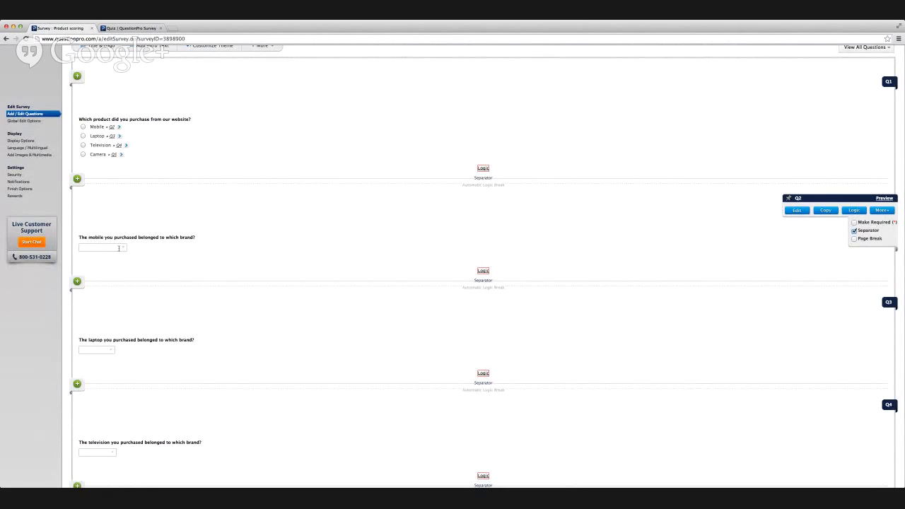
left_click(121, 249)
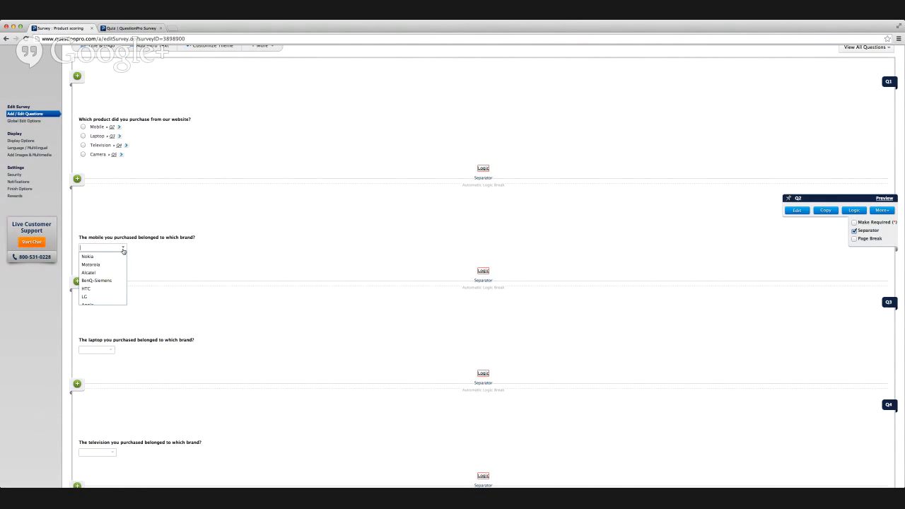
Choose Nokia as the brand in the mobile question of the Product scoring survey.
type("No")
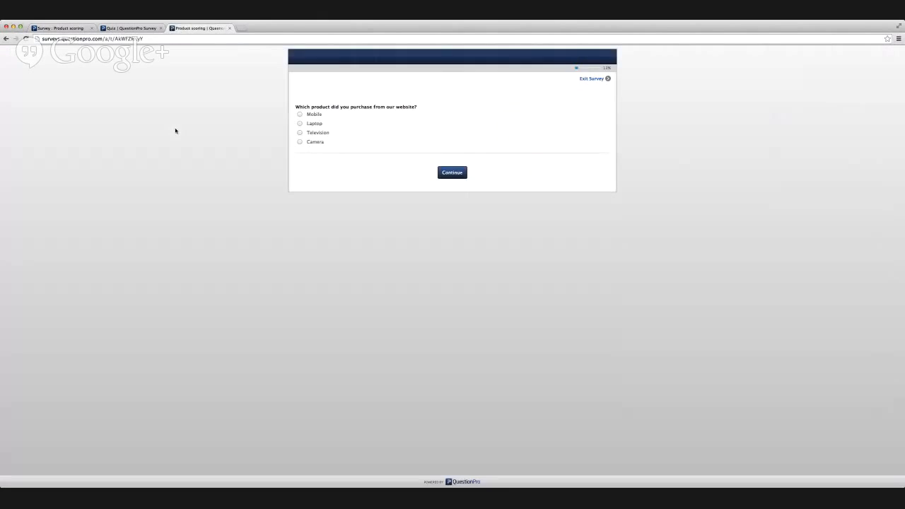
In the live Product scoring survey, answer Television as the purchased product and expand the brand choices of the television question.
left_click(324, 135)
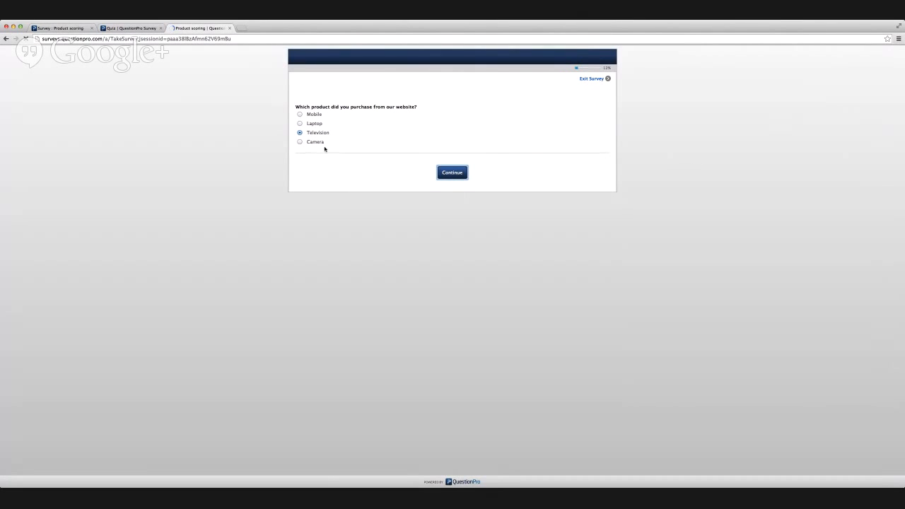
left_click(325, 117)
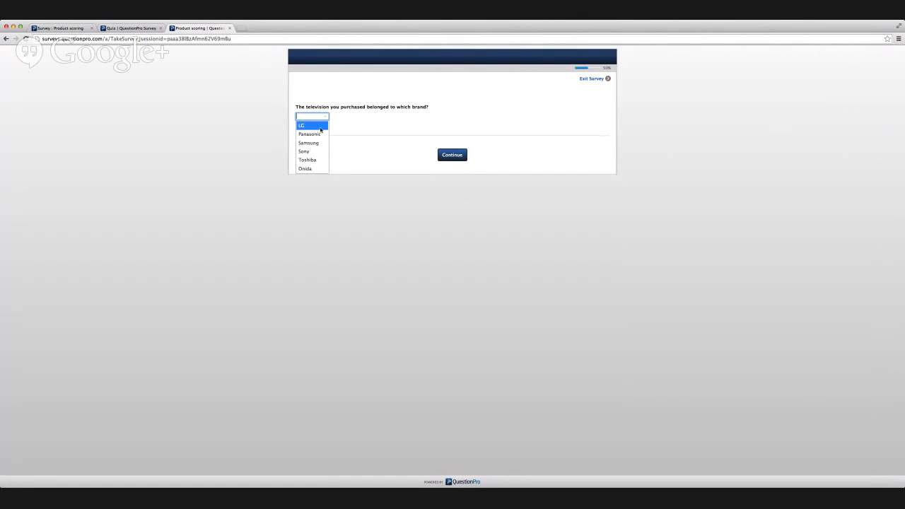
scroll(317, 144, "up", 1)
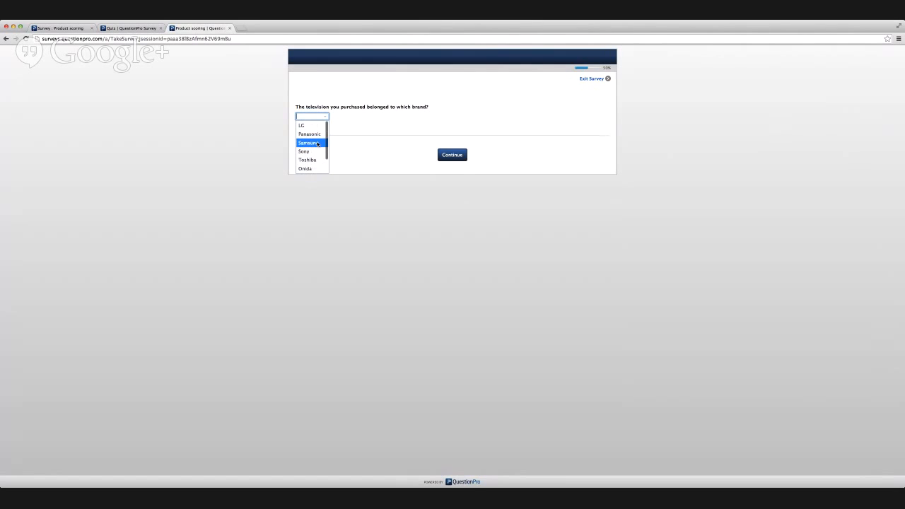
Return to the Product scoring survey editor and review the product question with its branching targets.
scroll(317, 143, "down", 1)
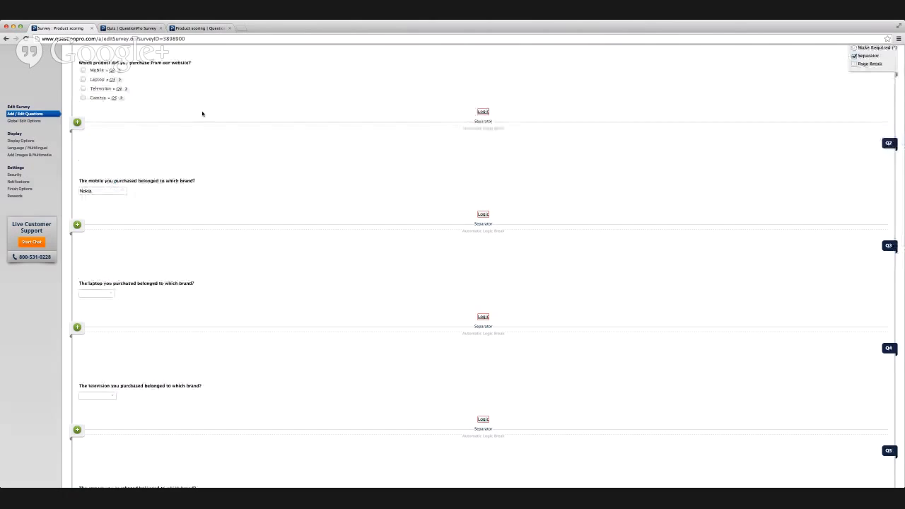
mouse_move(194, 194)
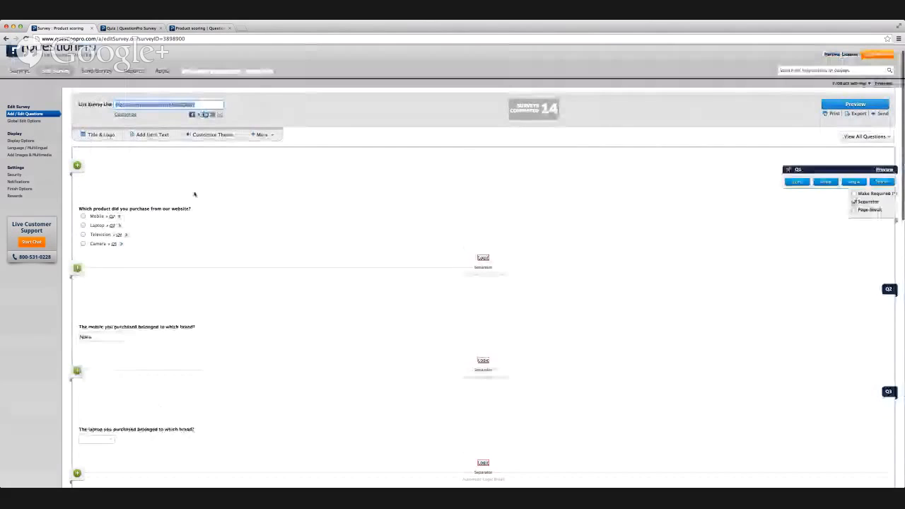